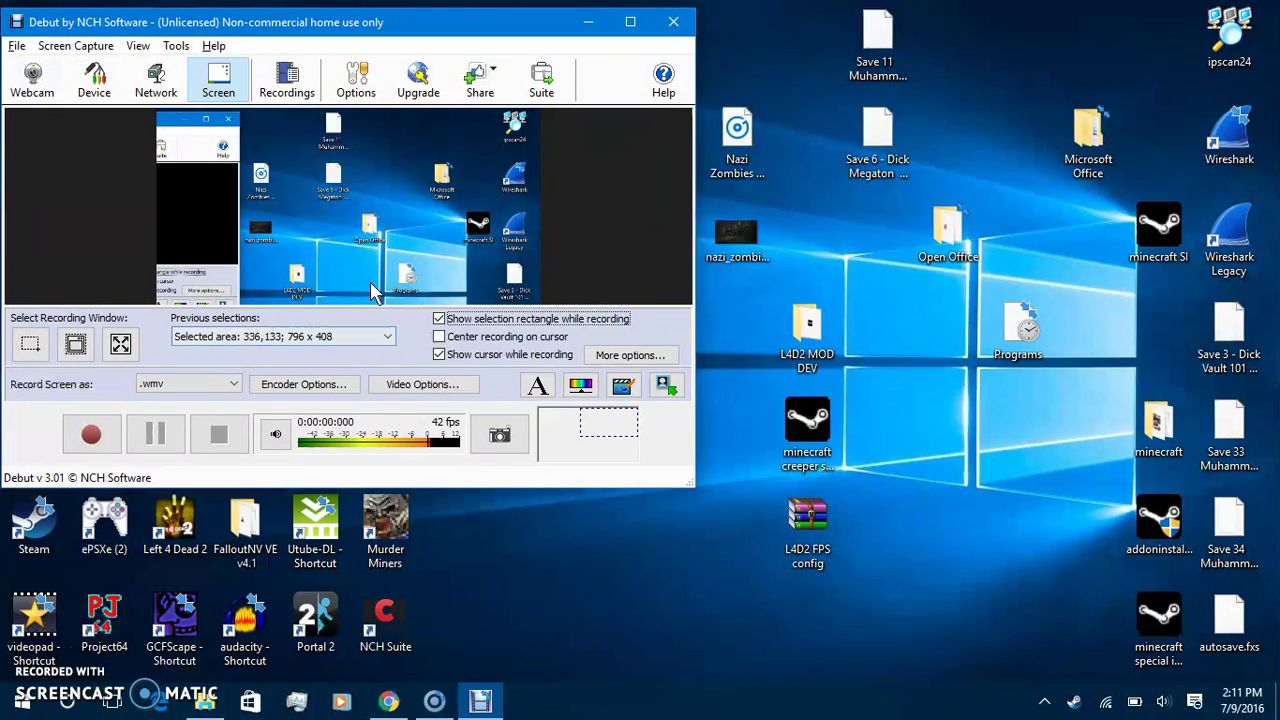
- Switch the Record Screen as output format from .wmv to Fast Capture
click(222, 388)
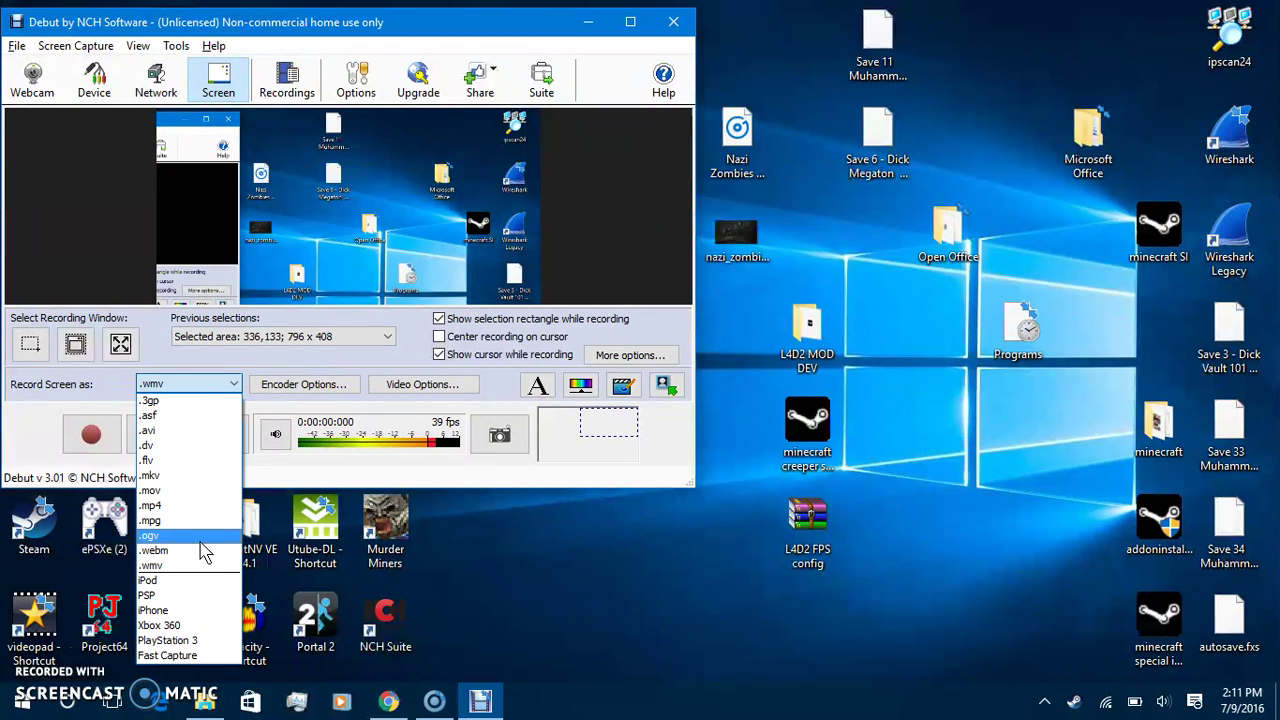
click(195, 654)
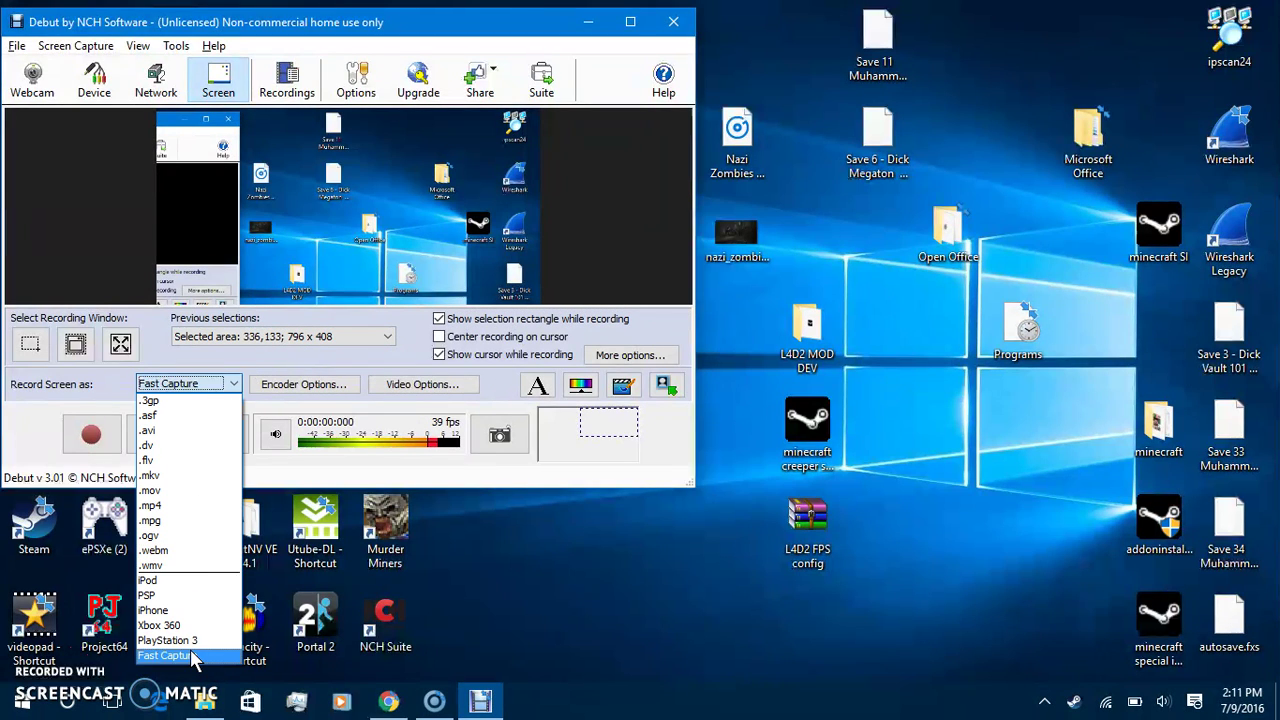
click(229, 389)
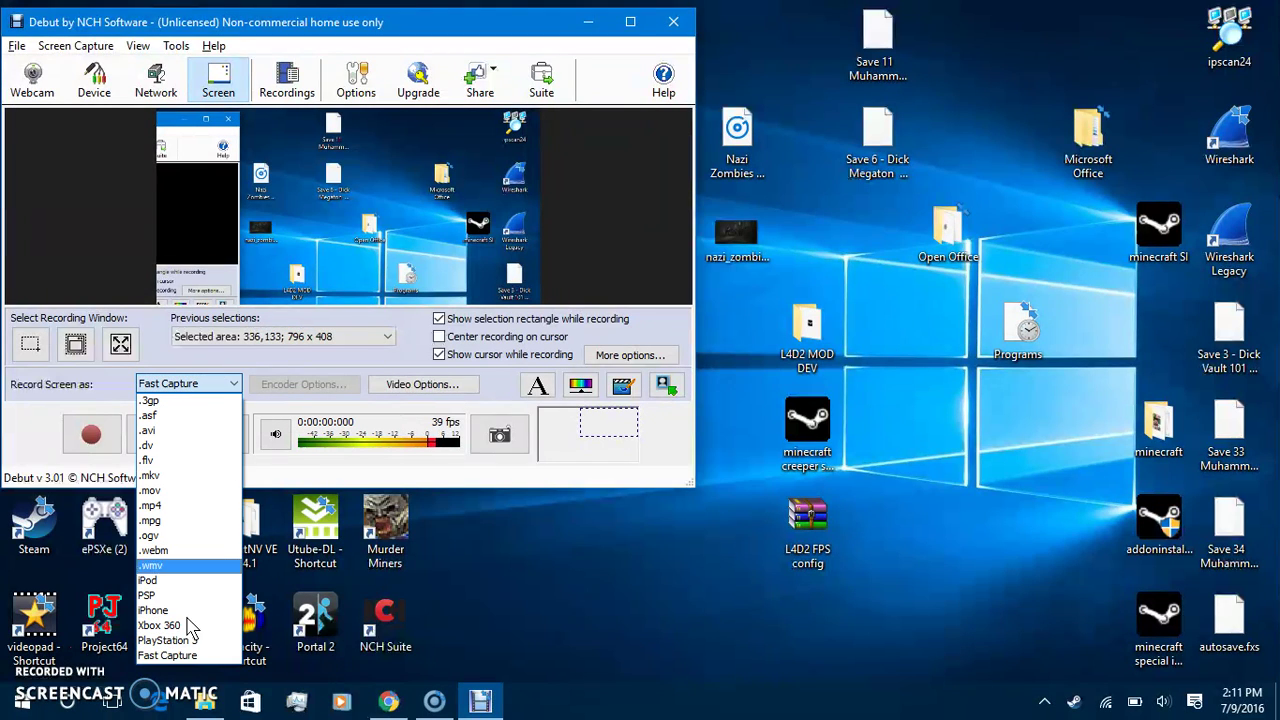
click(222, 384)
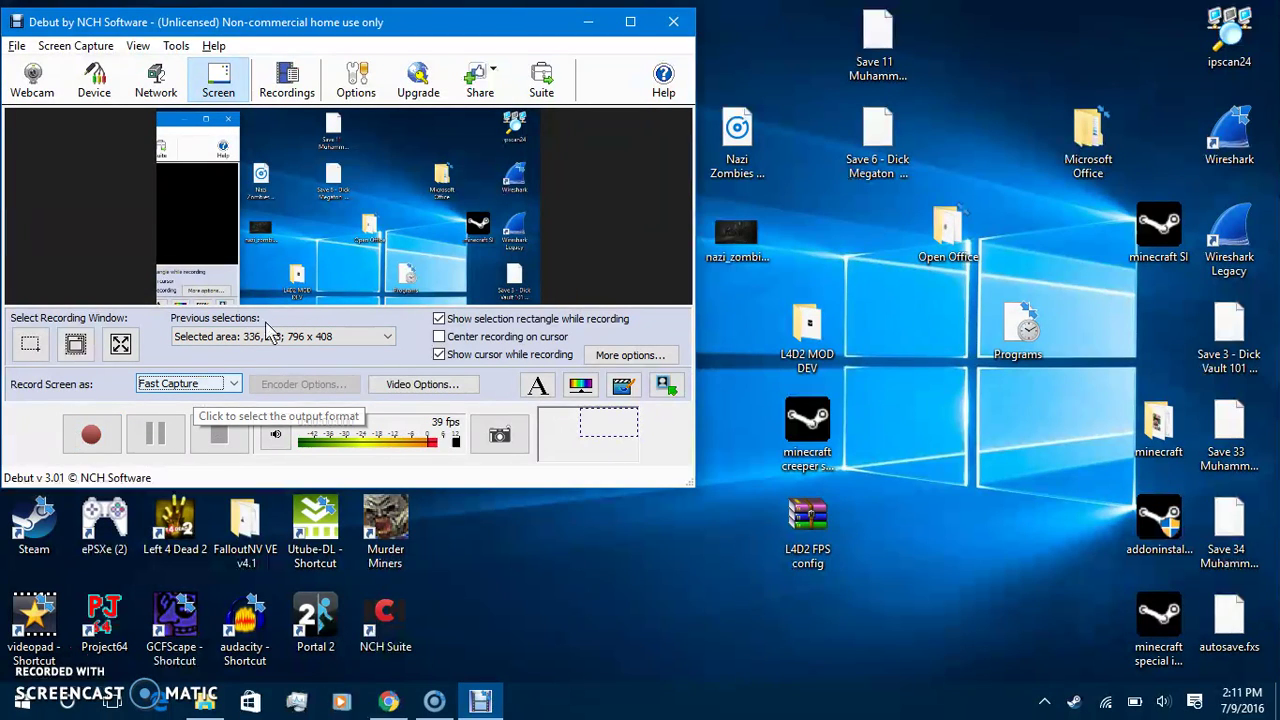
click(230, 384)
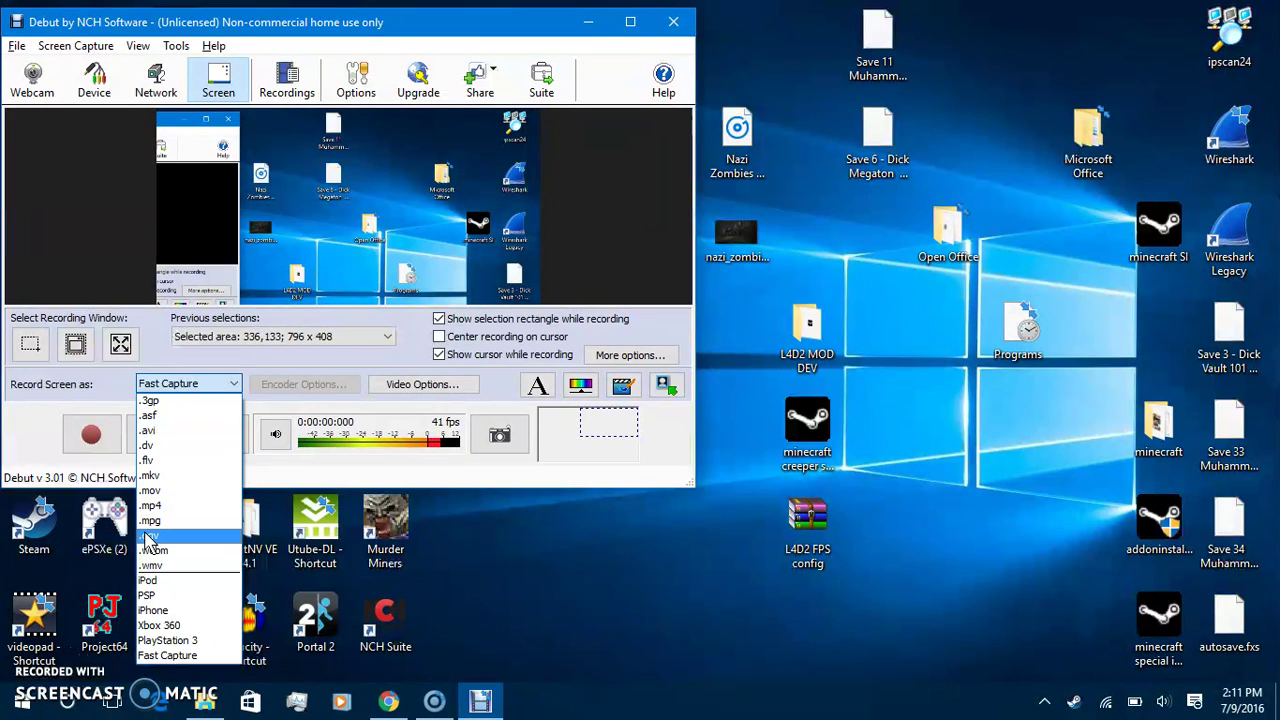
- Try the .mp4 and .wmv output formats from the format list
click(195, 506)
click(211, 384)
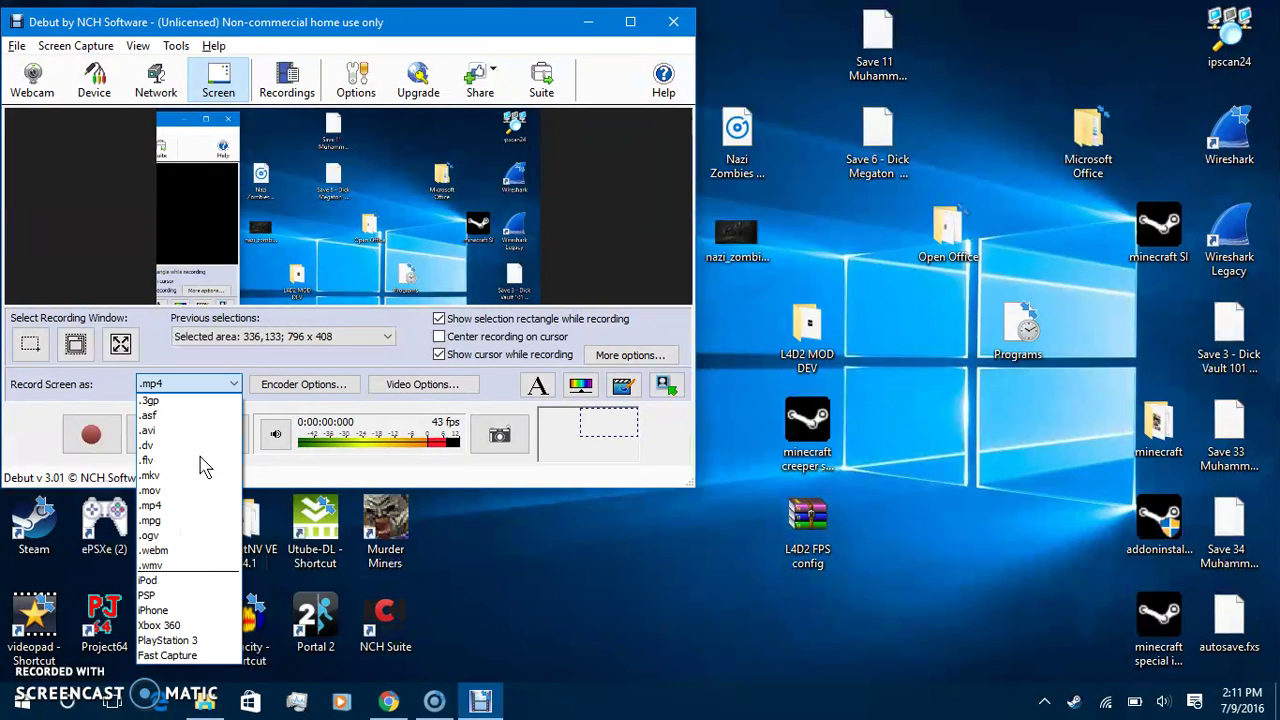
click(190, 565)
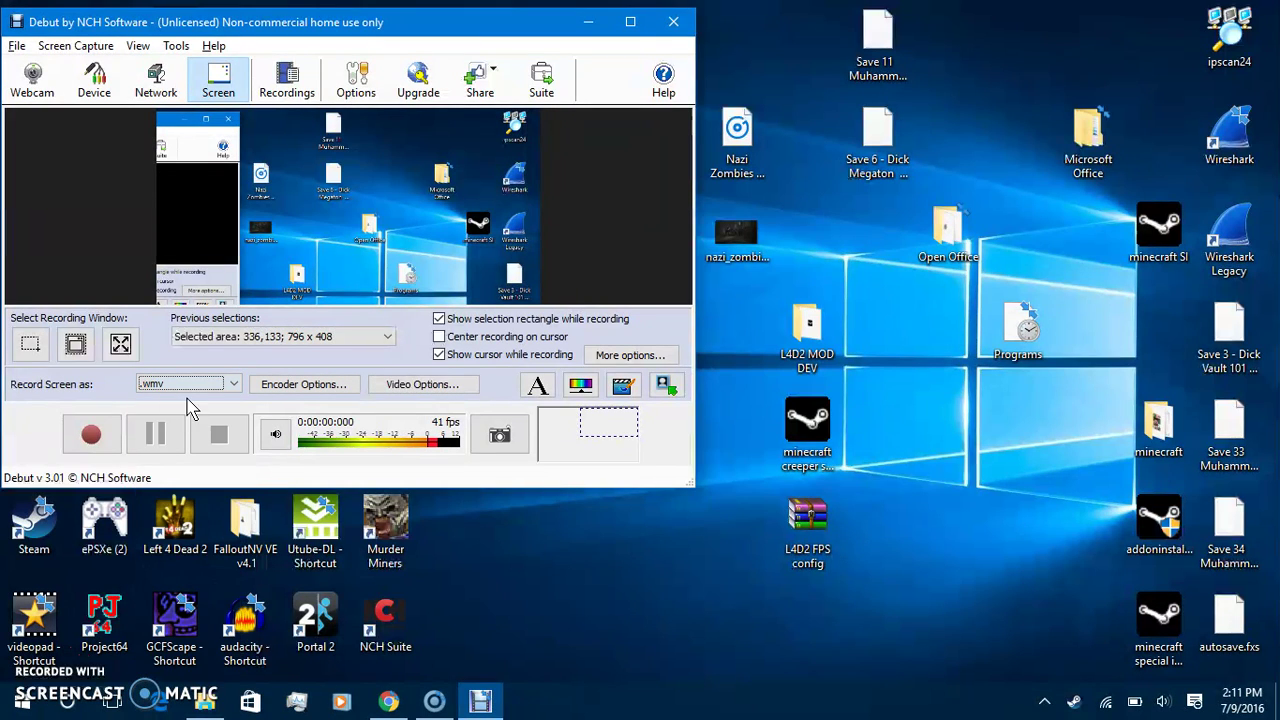
click(186, 390)
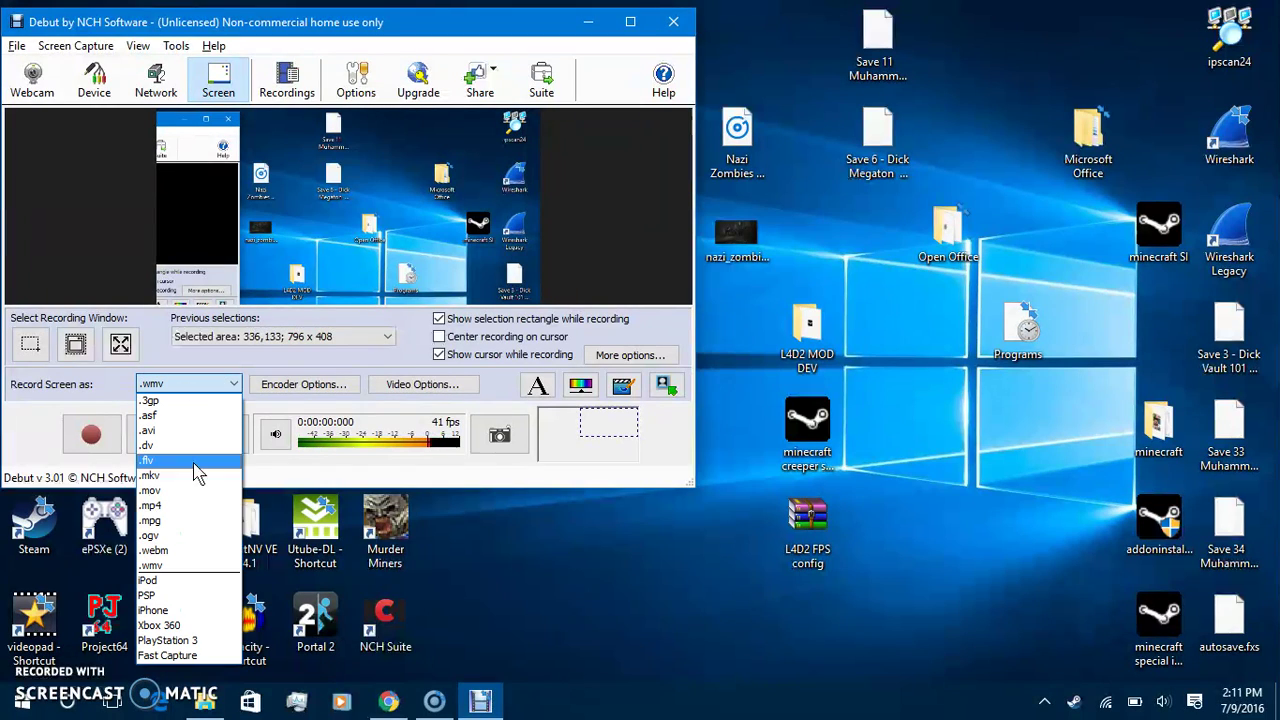
click(172, 510)
click(216, 385)
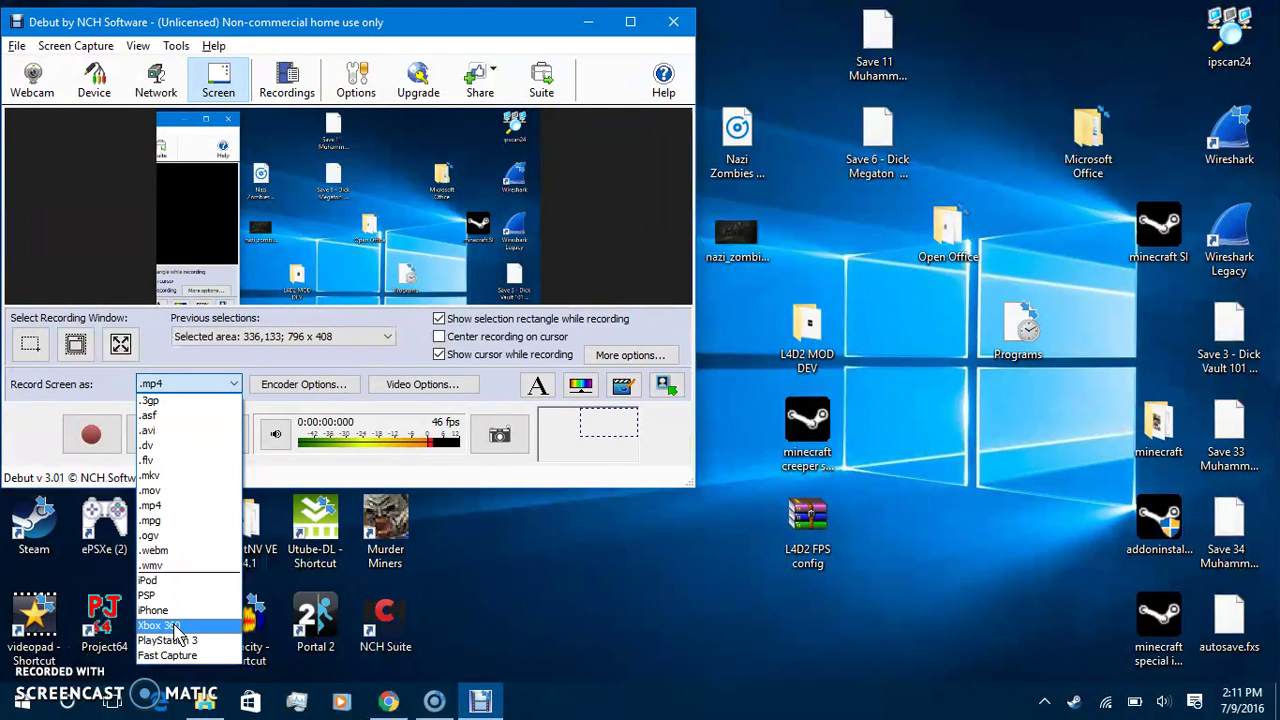
- Try the Xbox 360, PlayStation 3, iPhone and PSP formats, then settle on .wmv
click(175, 626)
click(233, 384)
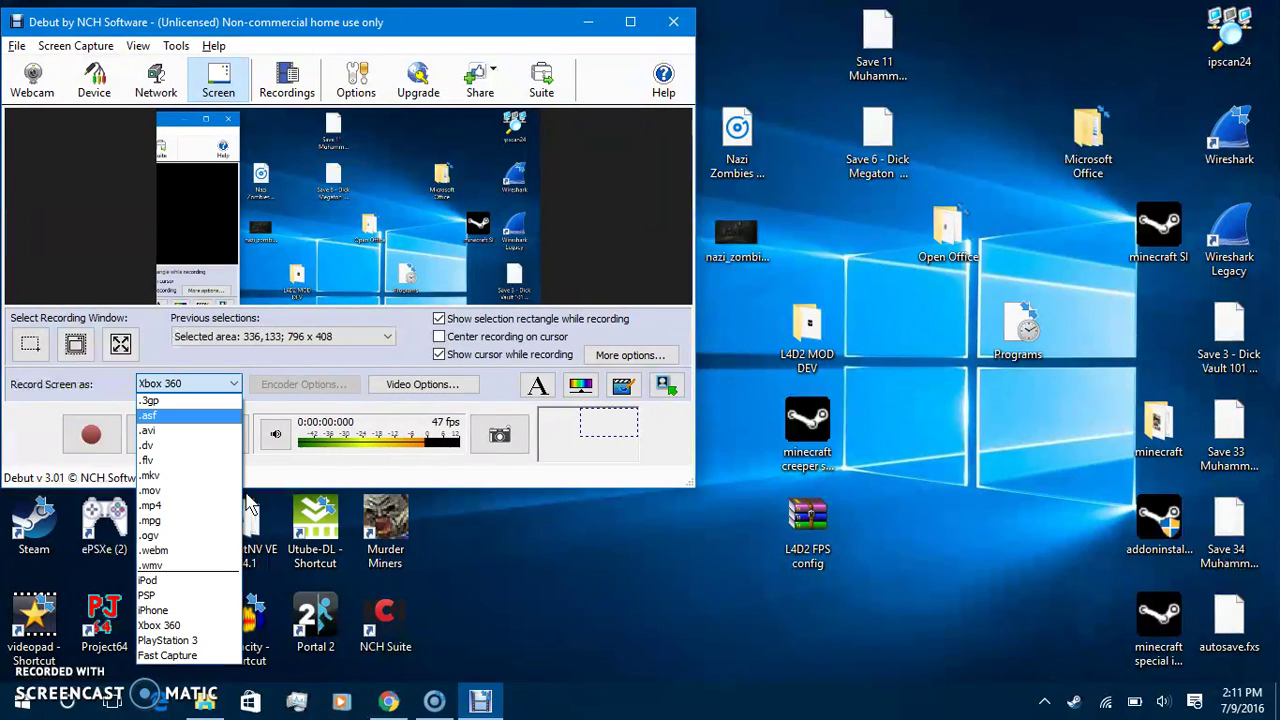
click(185, 626)
click(222, 384)
click(180, 640)
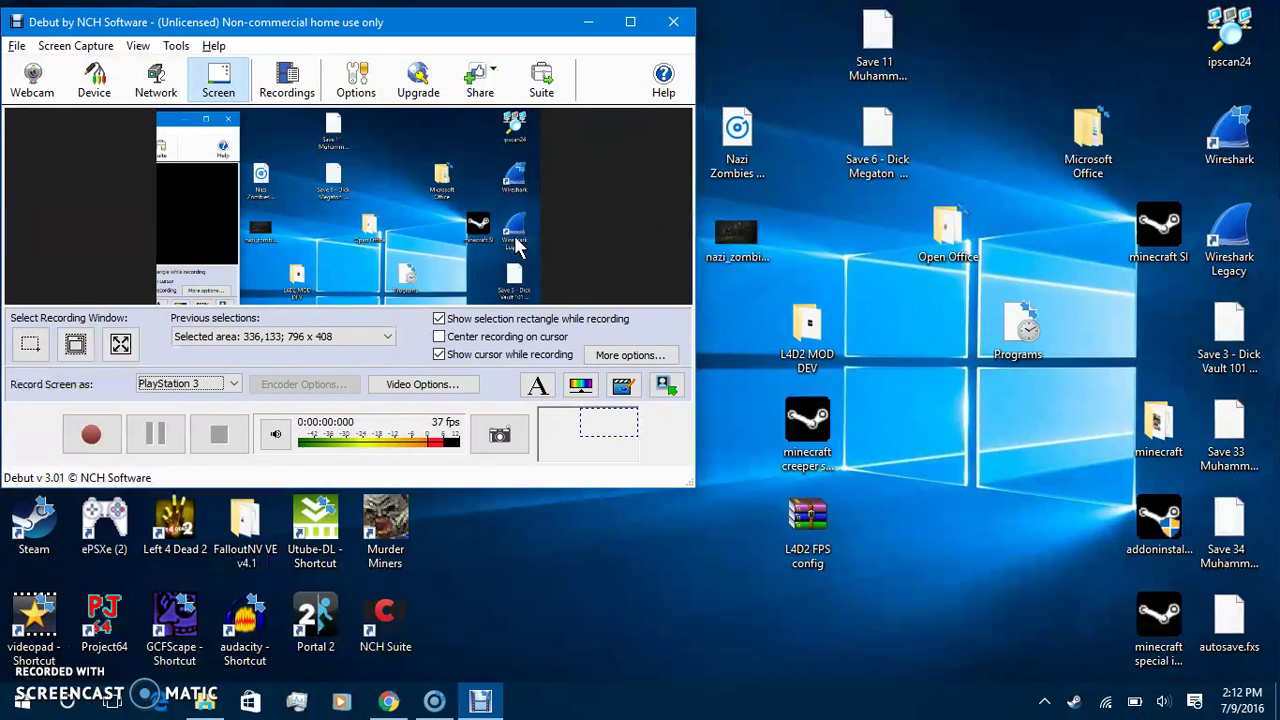
click(233, 384)
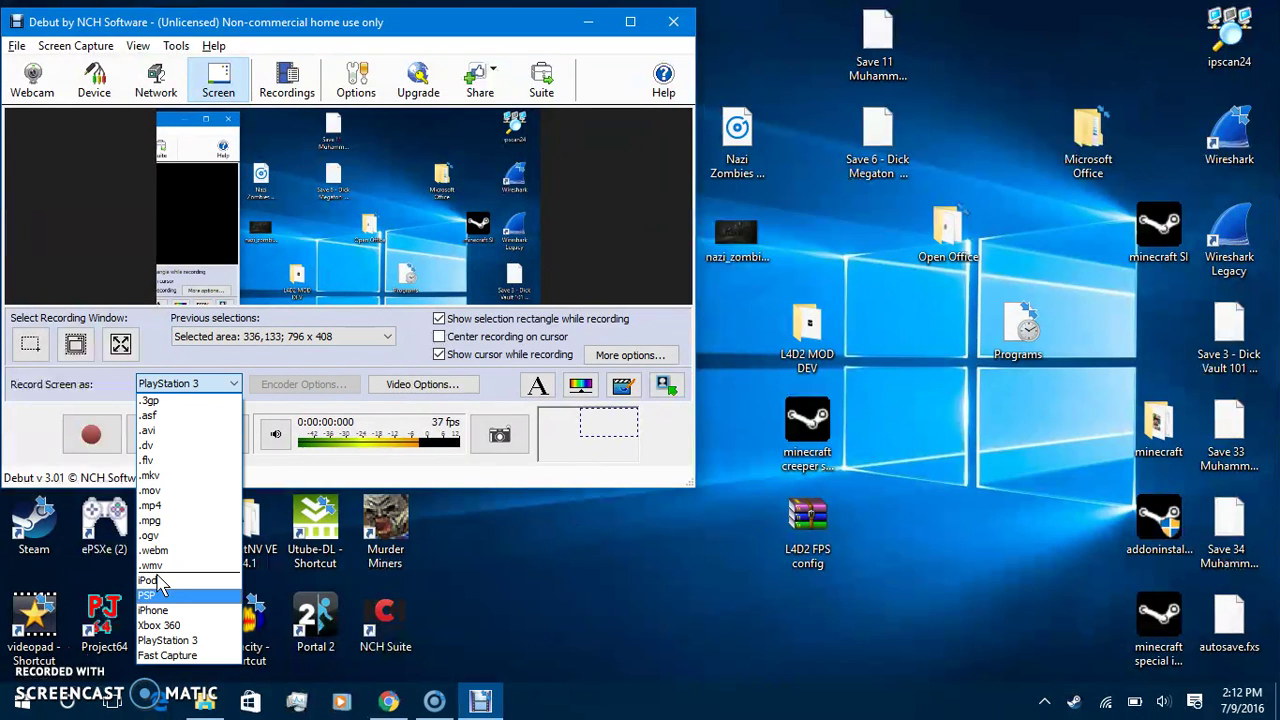
click(170, 612)
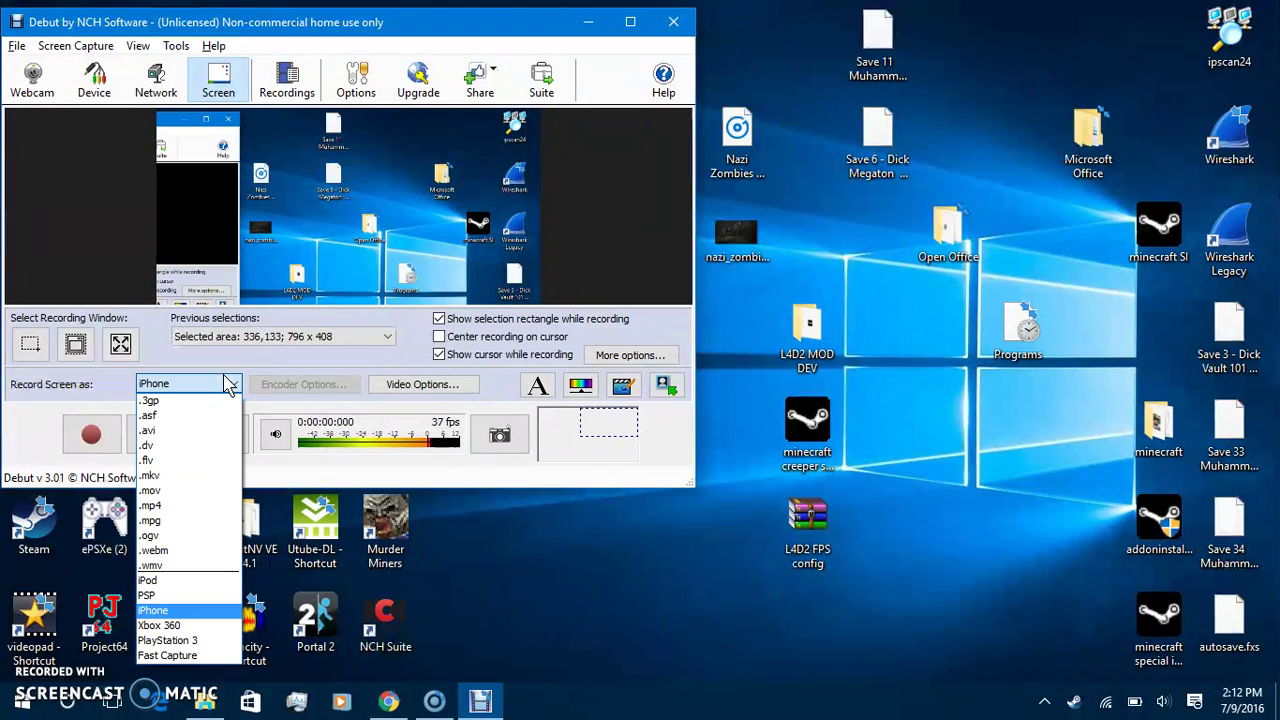
click(230, 385)
click(150, 595)
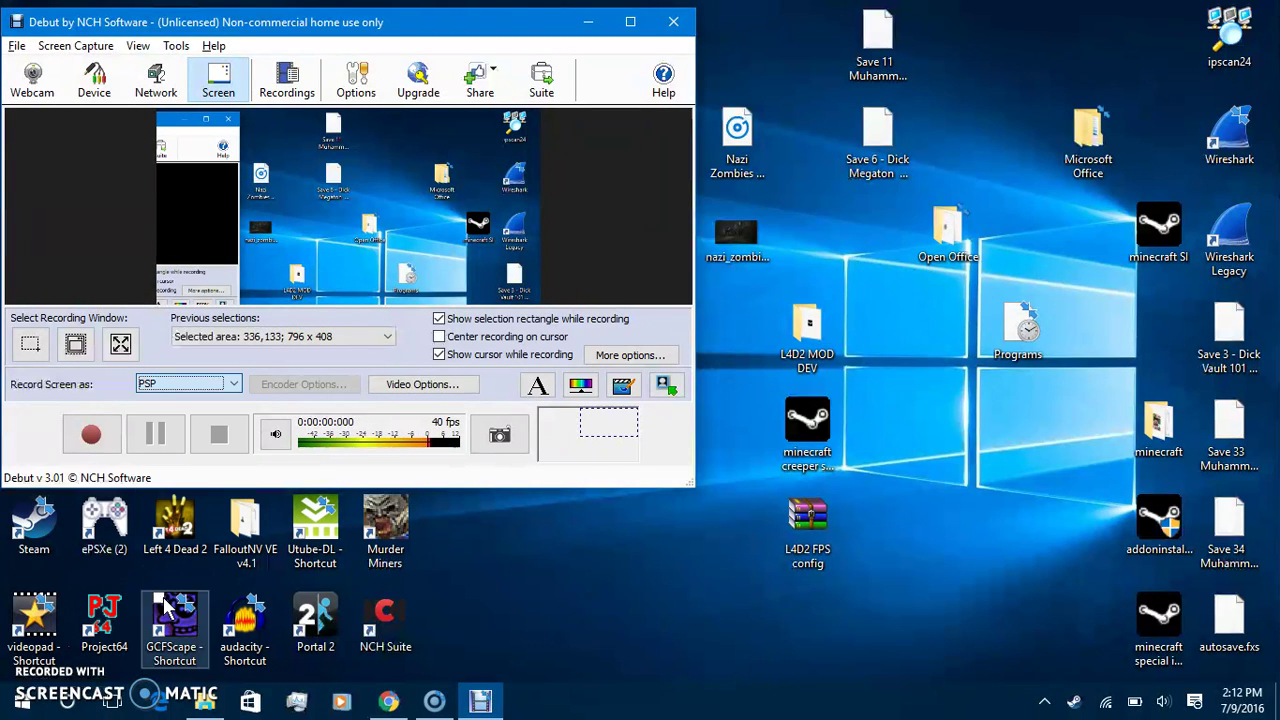
click(233, 384)
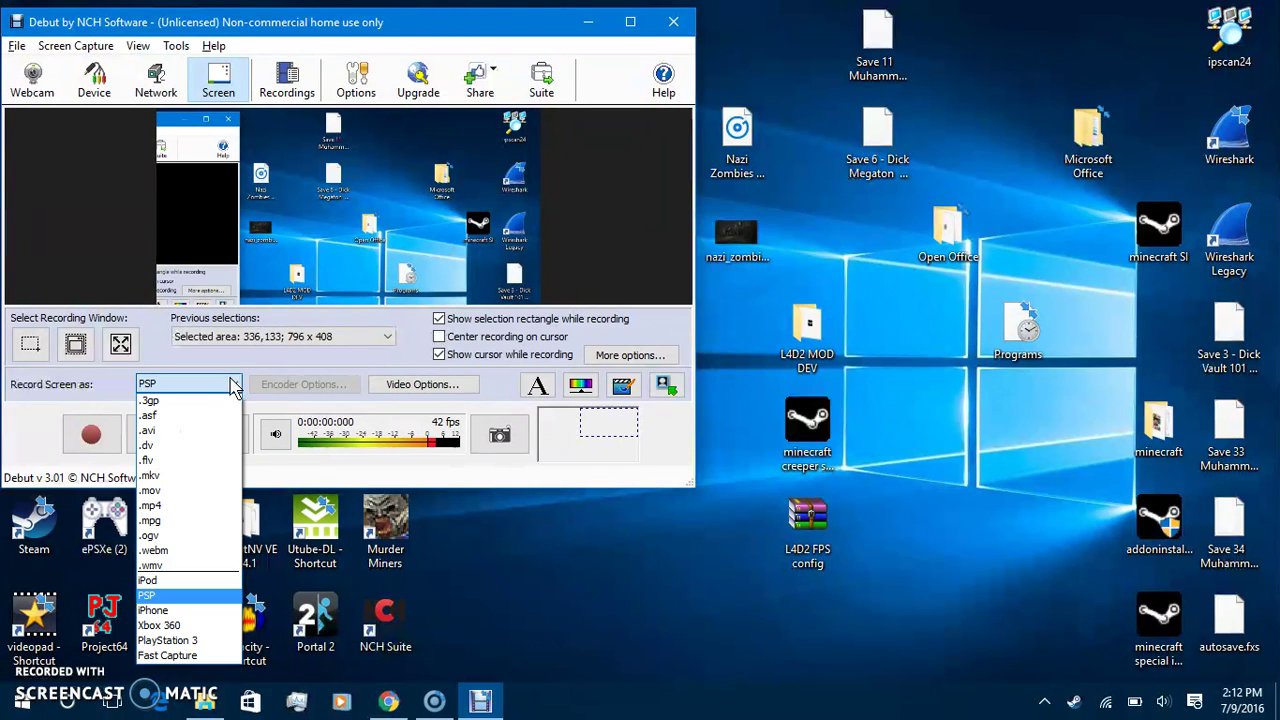
click(175, 565)
- Accept the Windows Media Video 9 encoder settings and bring up the 60 FPS Video Options
click(340, 384)
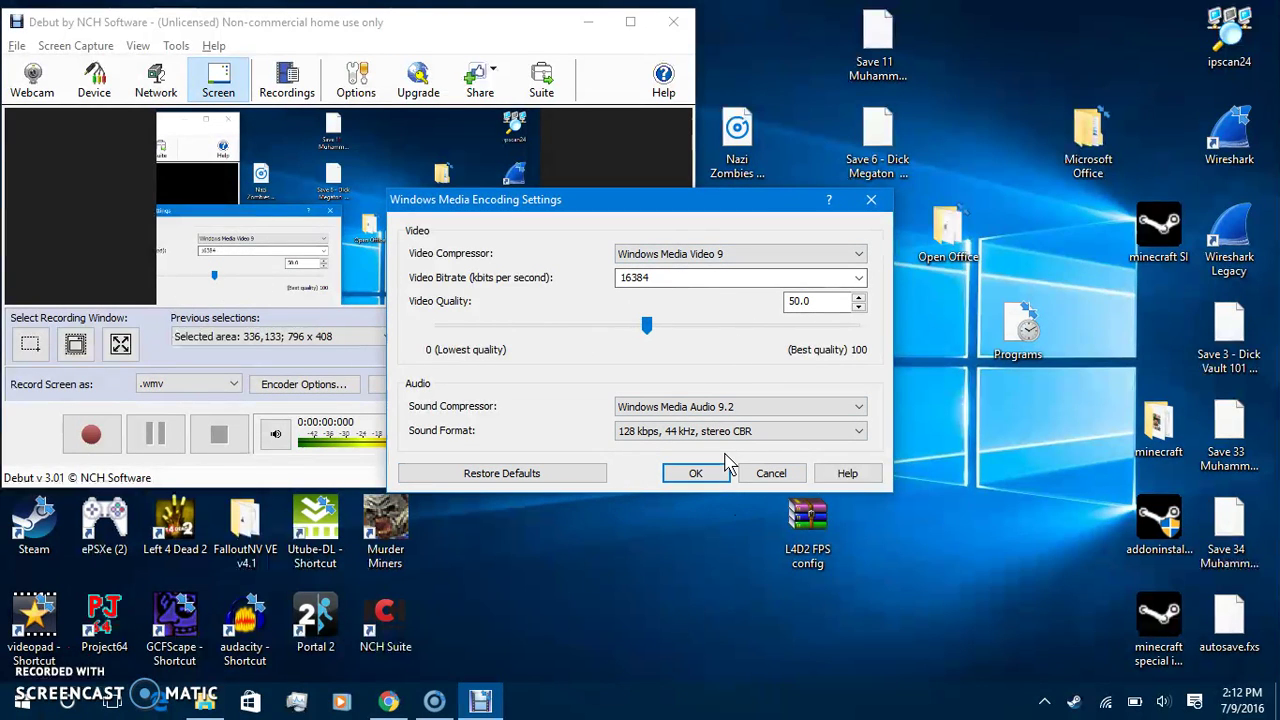
click(710, 478)
click(425, 384)
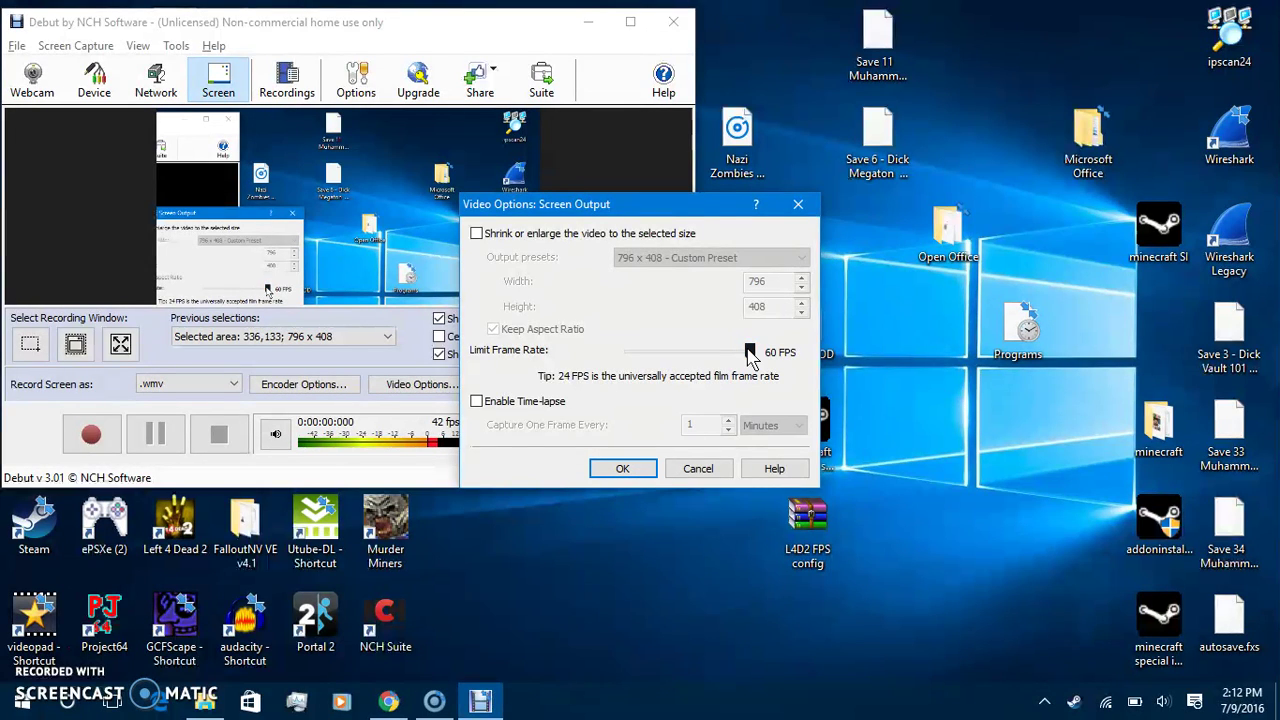
- Set the Limit Frame Rate slider back to 60 FPS and confirm Video Options
click(647, 470)
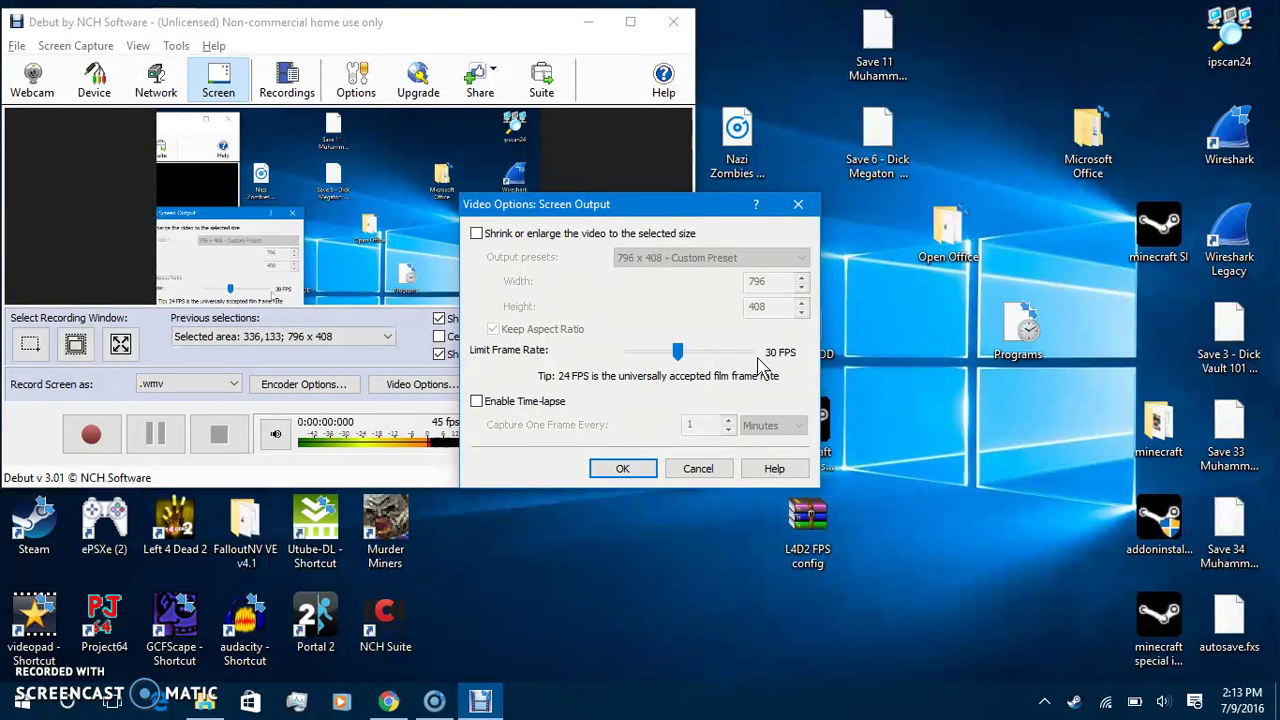
drag(678, 352, 866, 348)
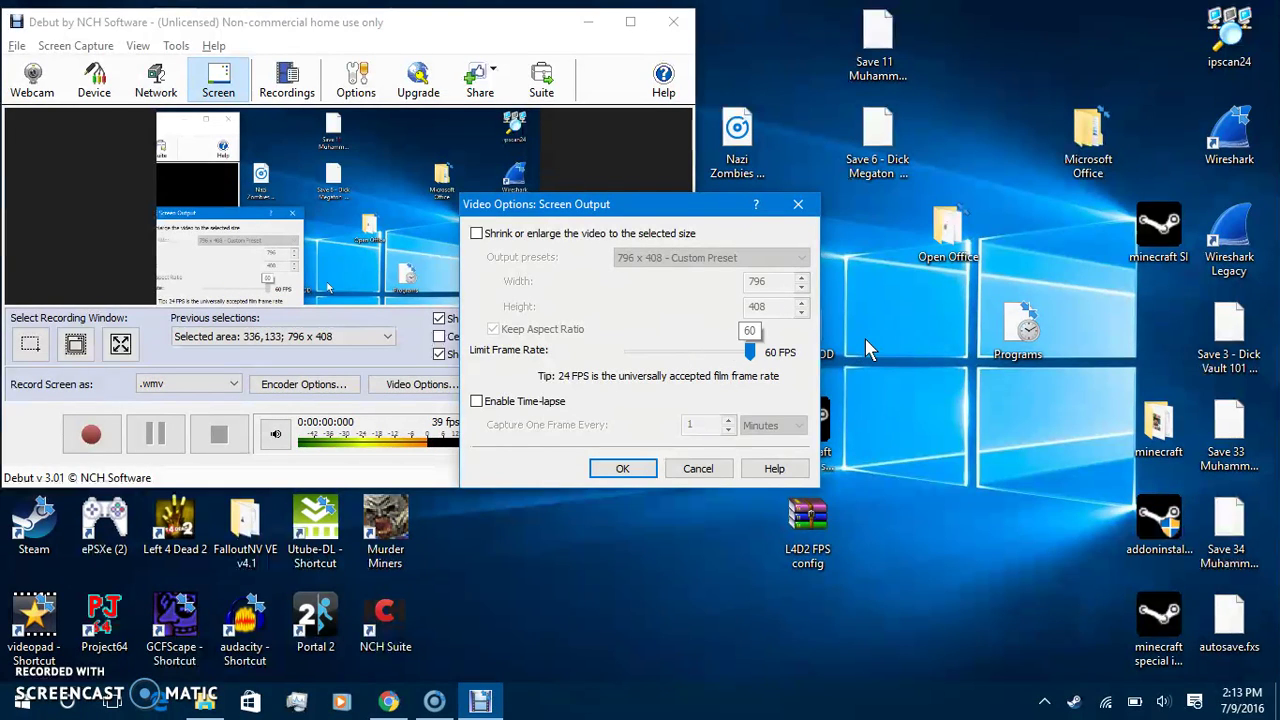
click(622, 468)
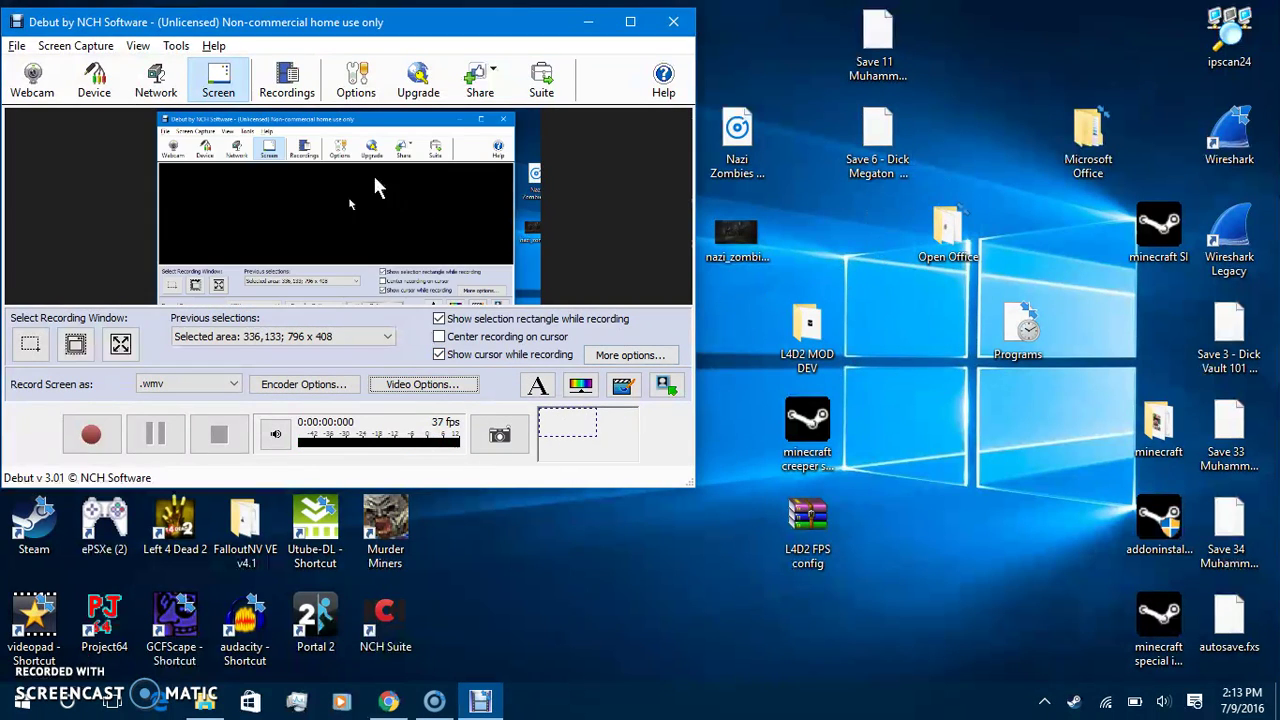
click(460, 360)
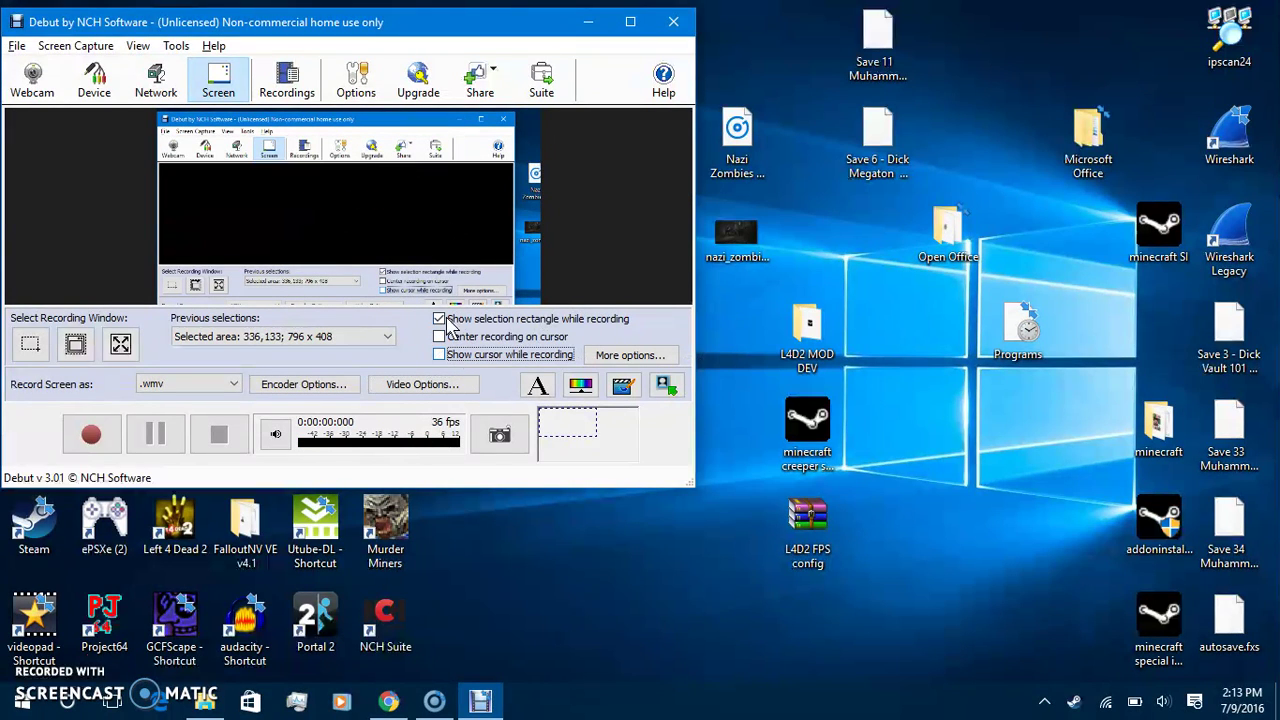
click(486, 359)
click(482, 337)
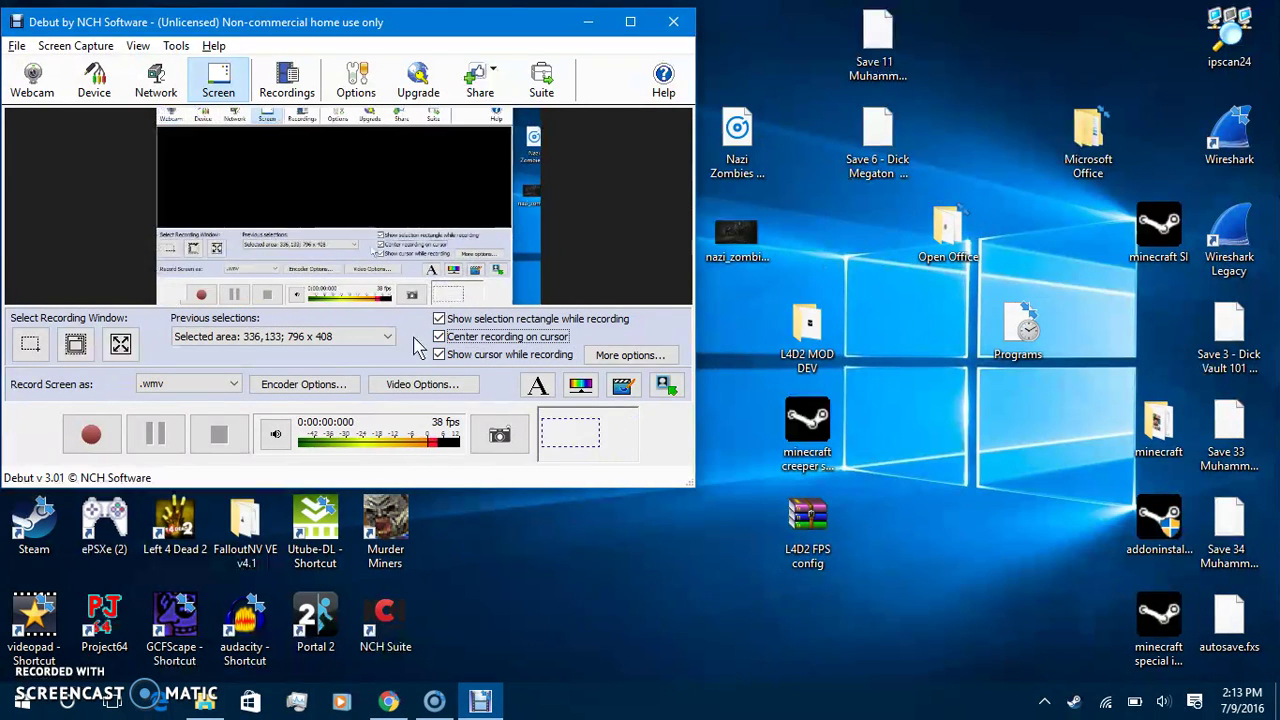
click(466, 339)
click(476, 322)
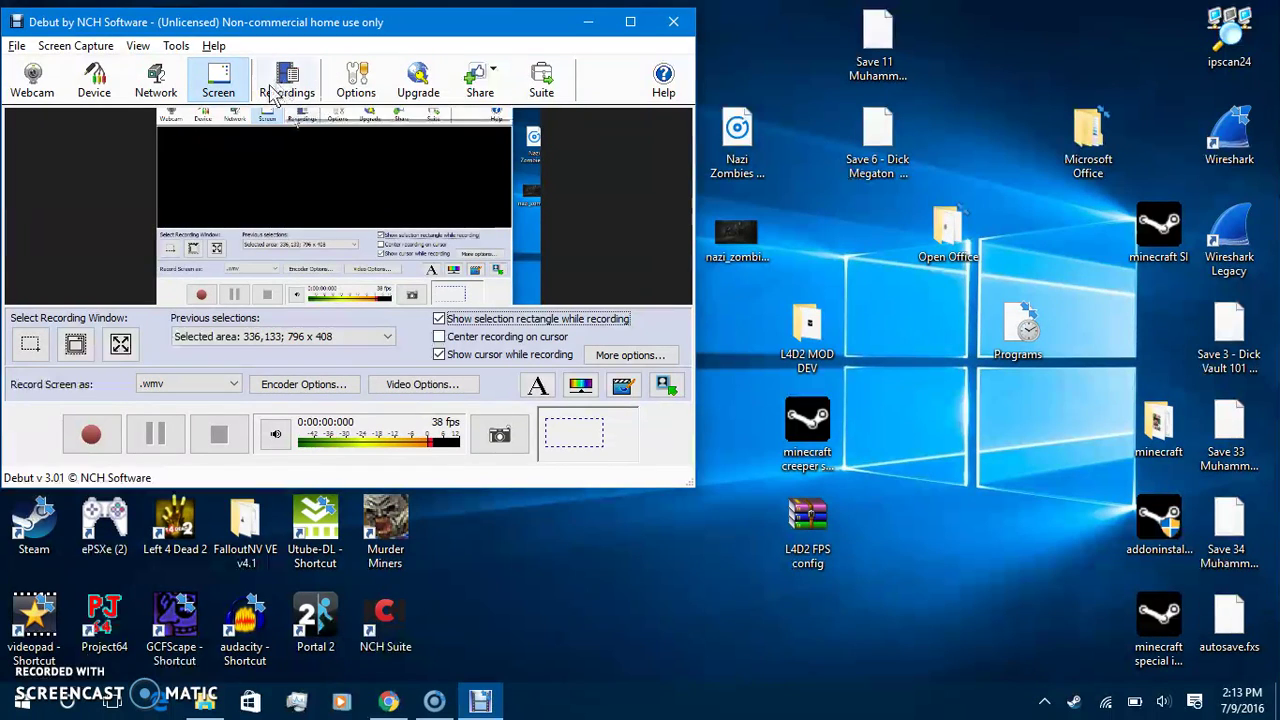
- Close the Find and Play window and view recommended capture devices from the Video options
click(270, 88)
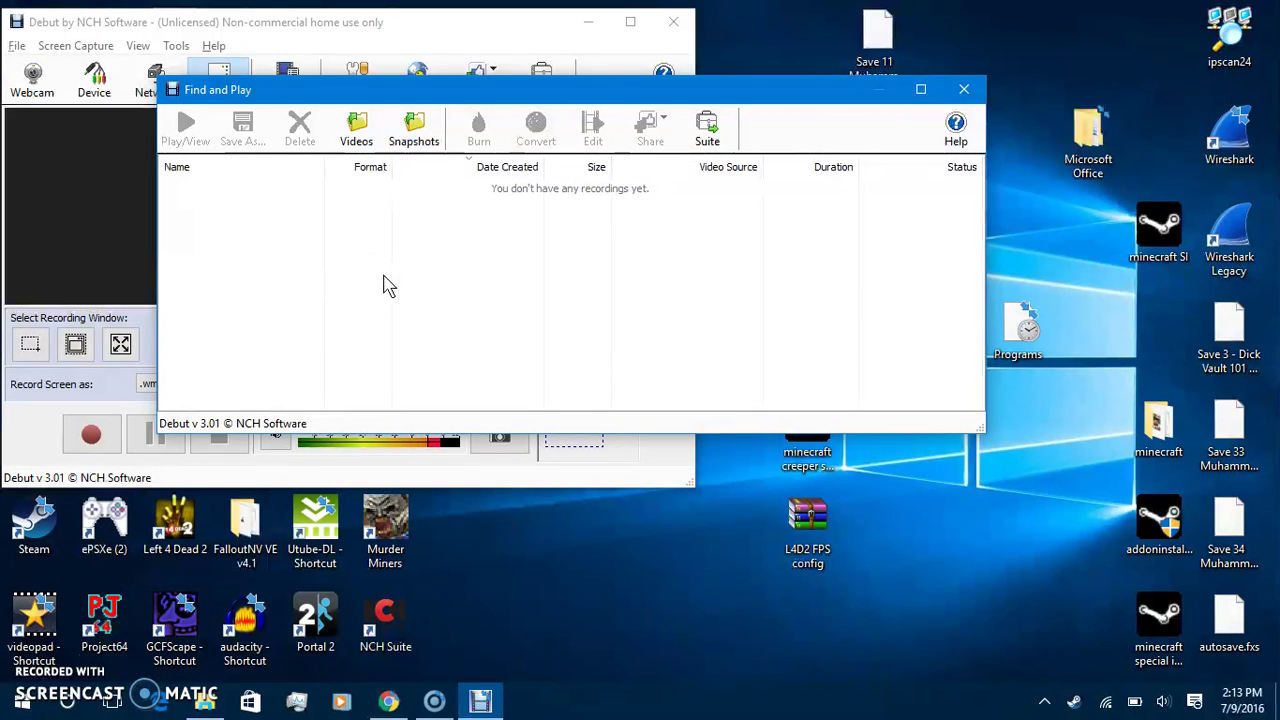
click(964, 90)
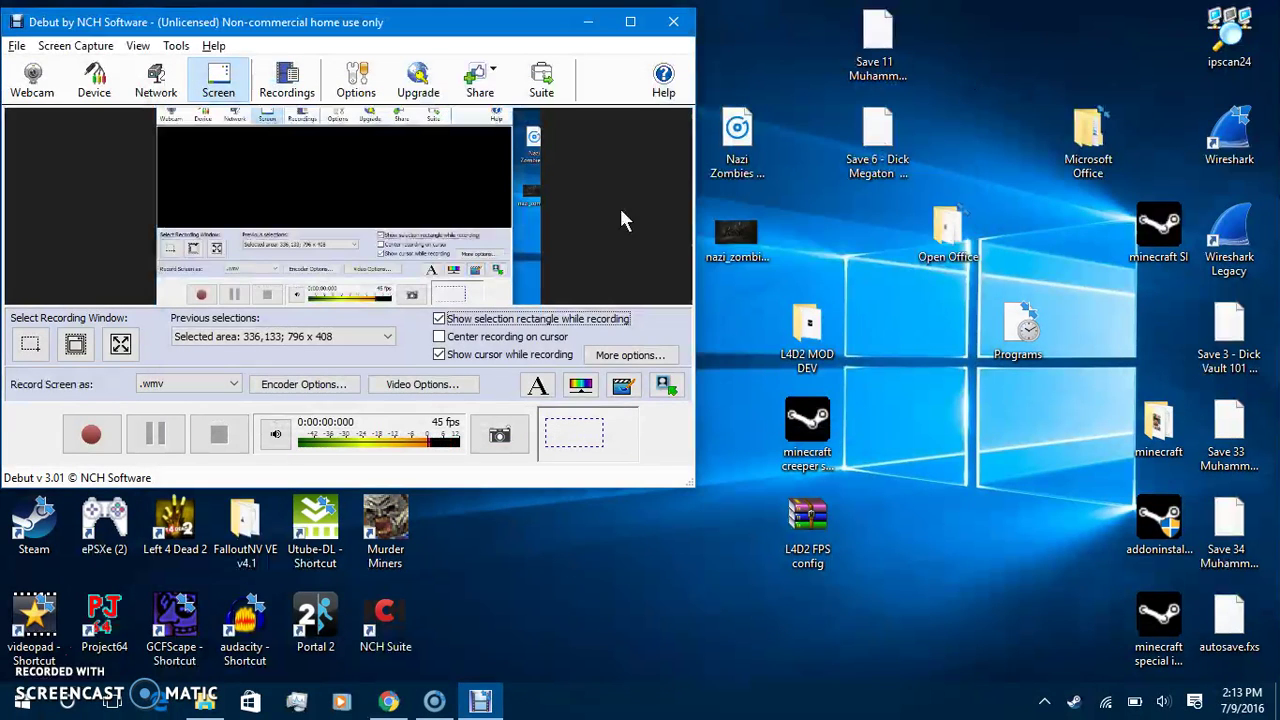
click(368, 90)
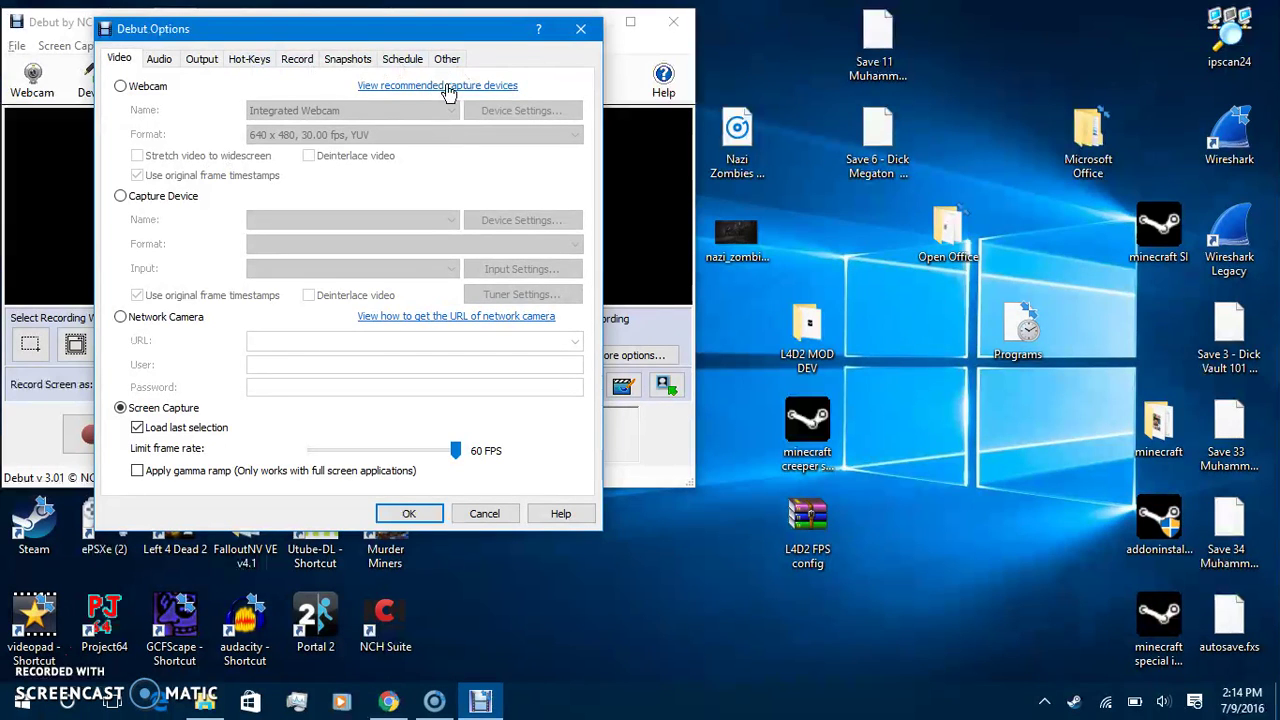
click(447, 86)
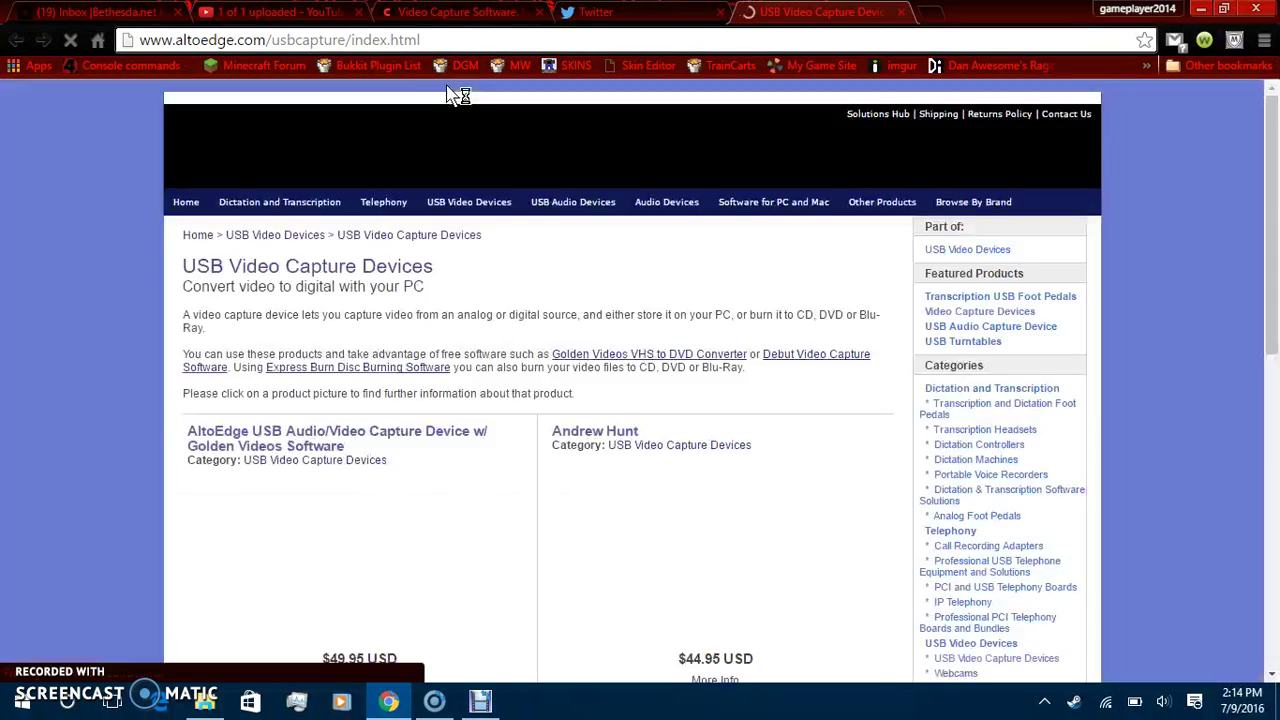
- Scroll down to the AltoEdge capture devices priced $49.95 and $44.95
scroll(437, 316, down, 3)
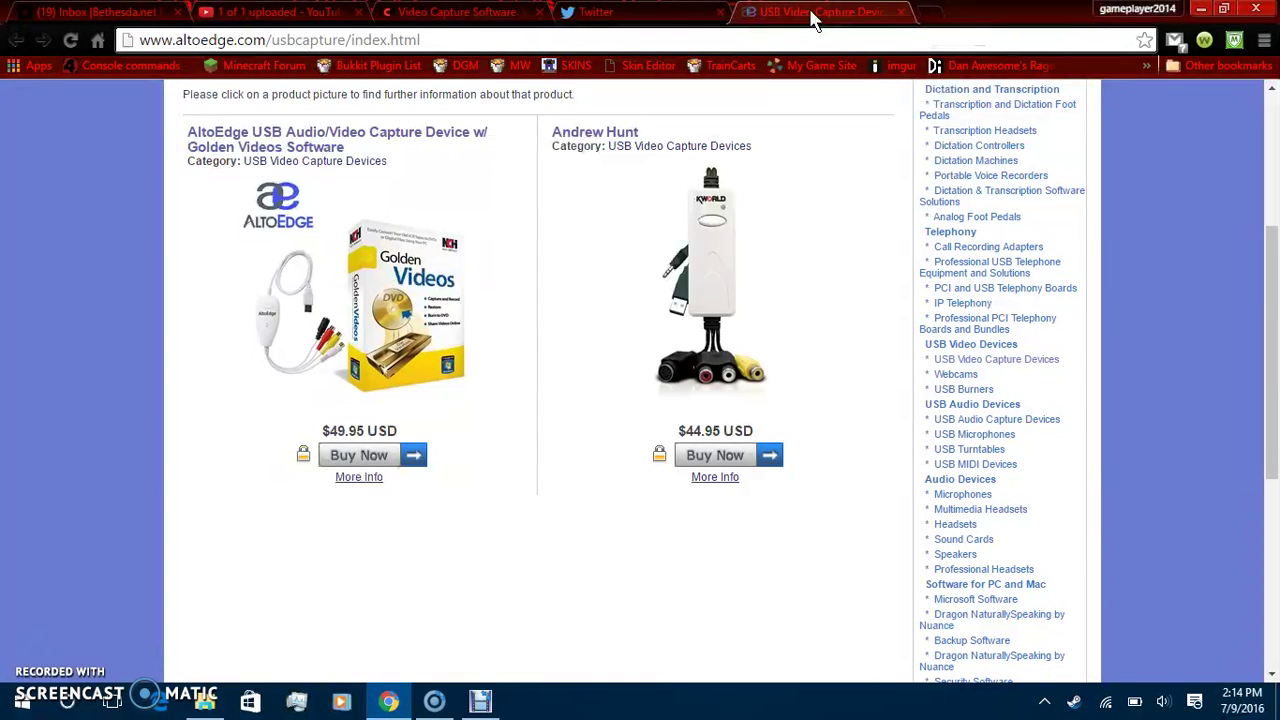
- Close the capture devices web page and review the Audio and Output option tabs
click(901, 12)
click(1200, 8)
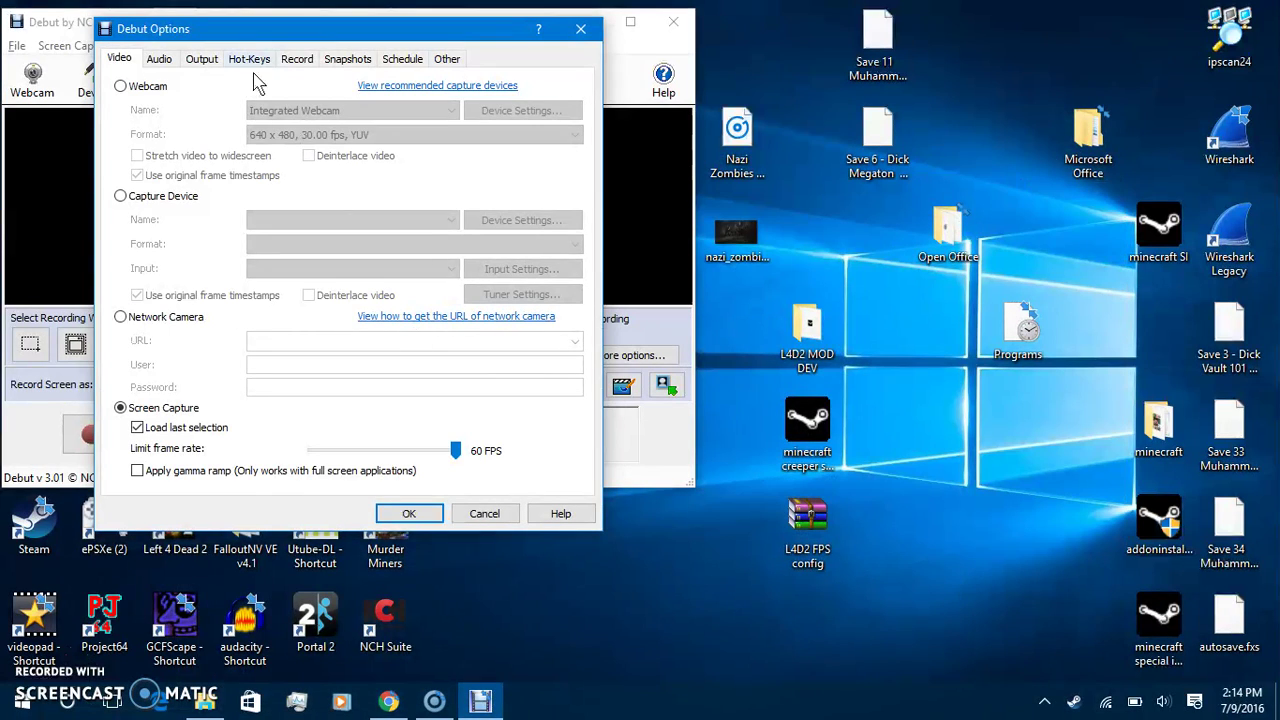
click(159, 60)
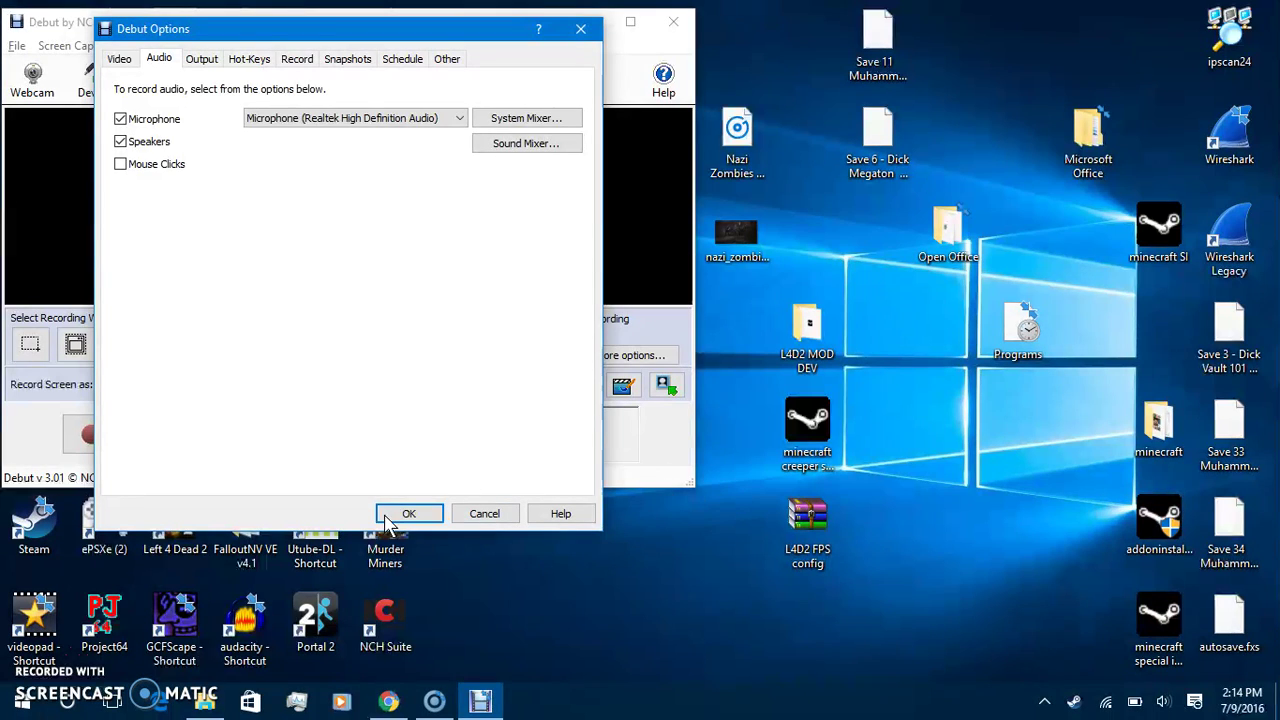
click(207, 63)
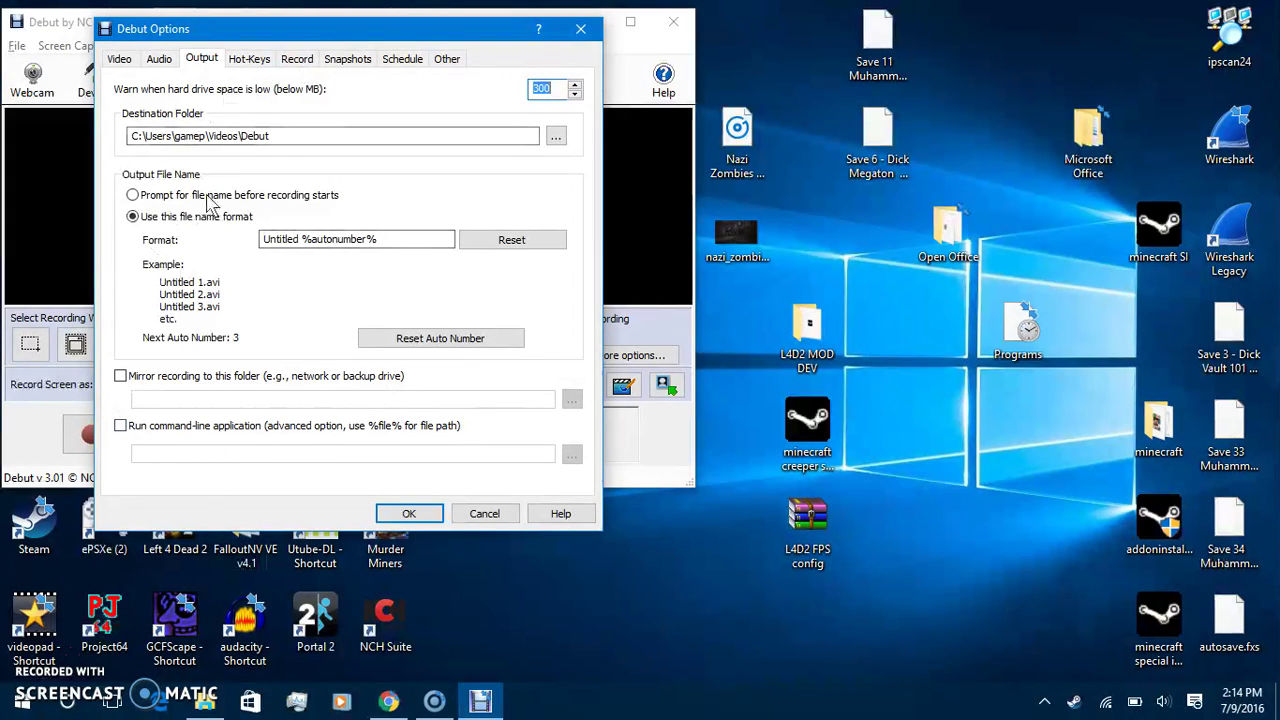
- Reset the recording auto number, review the Hot-Keys tab, and close Options
click(453, 340)
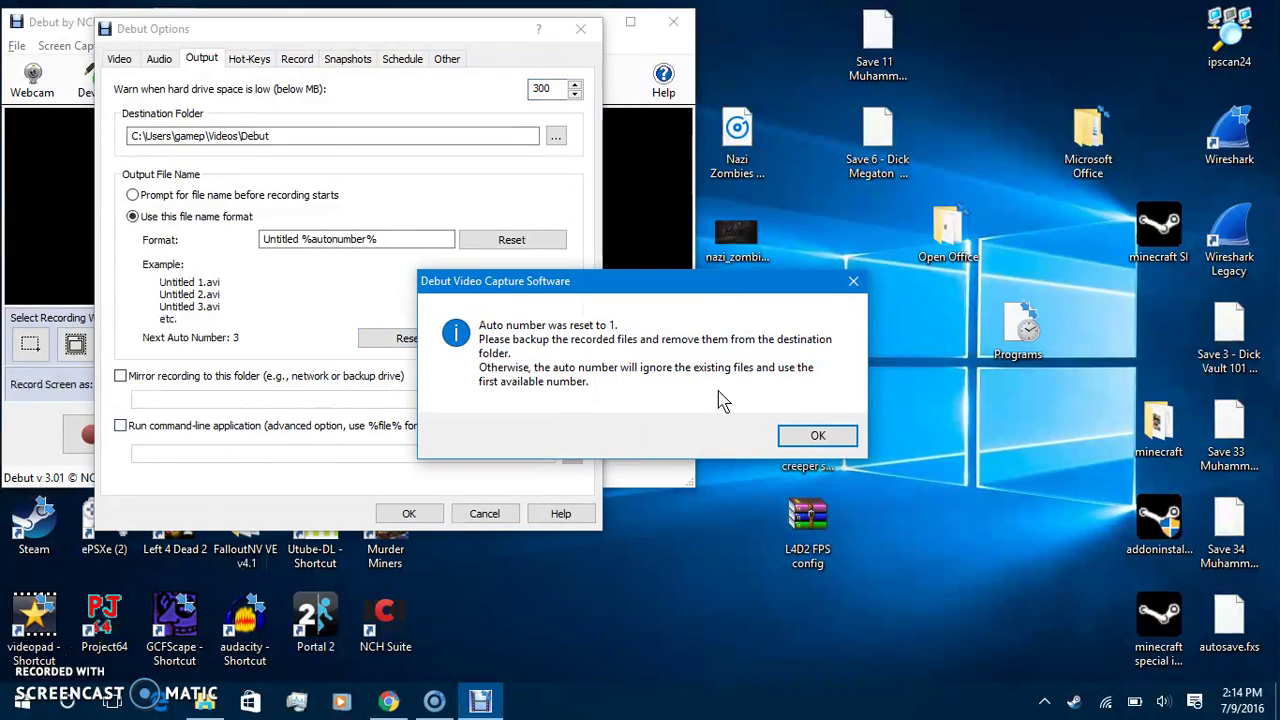
click(815, 436)
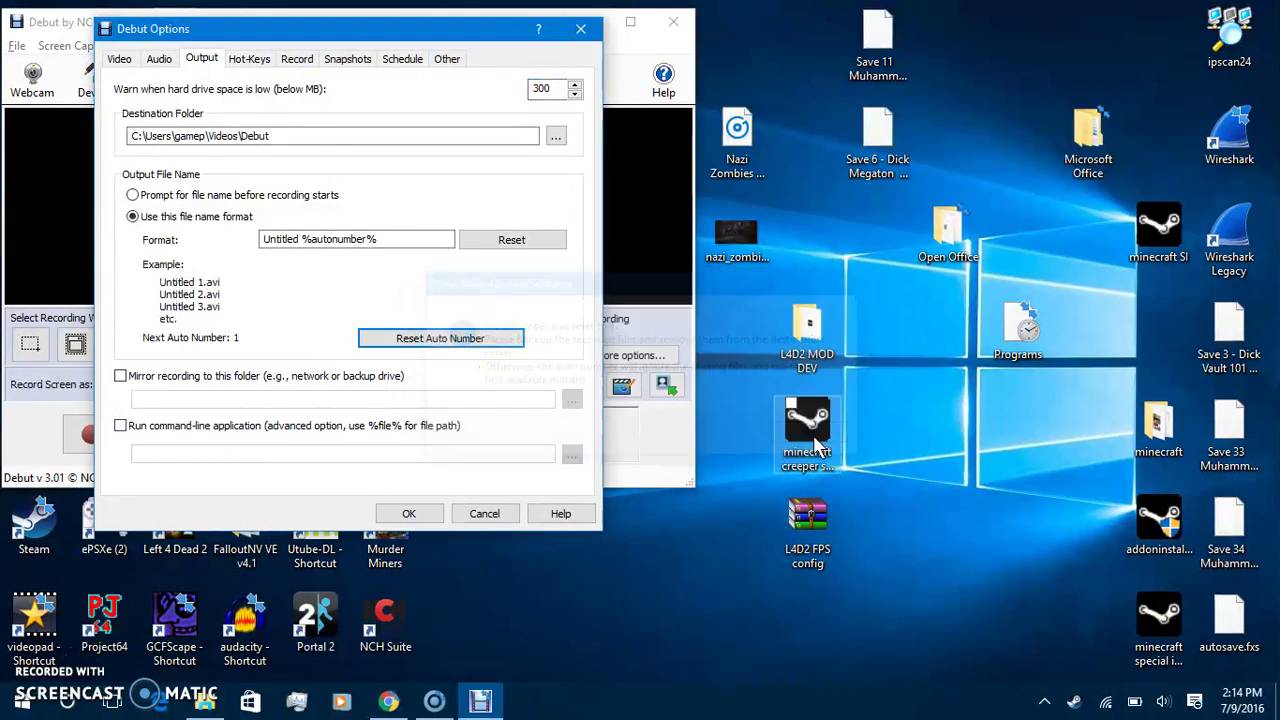
click(249, 58)
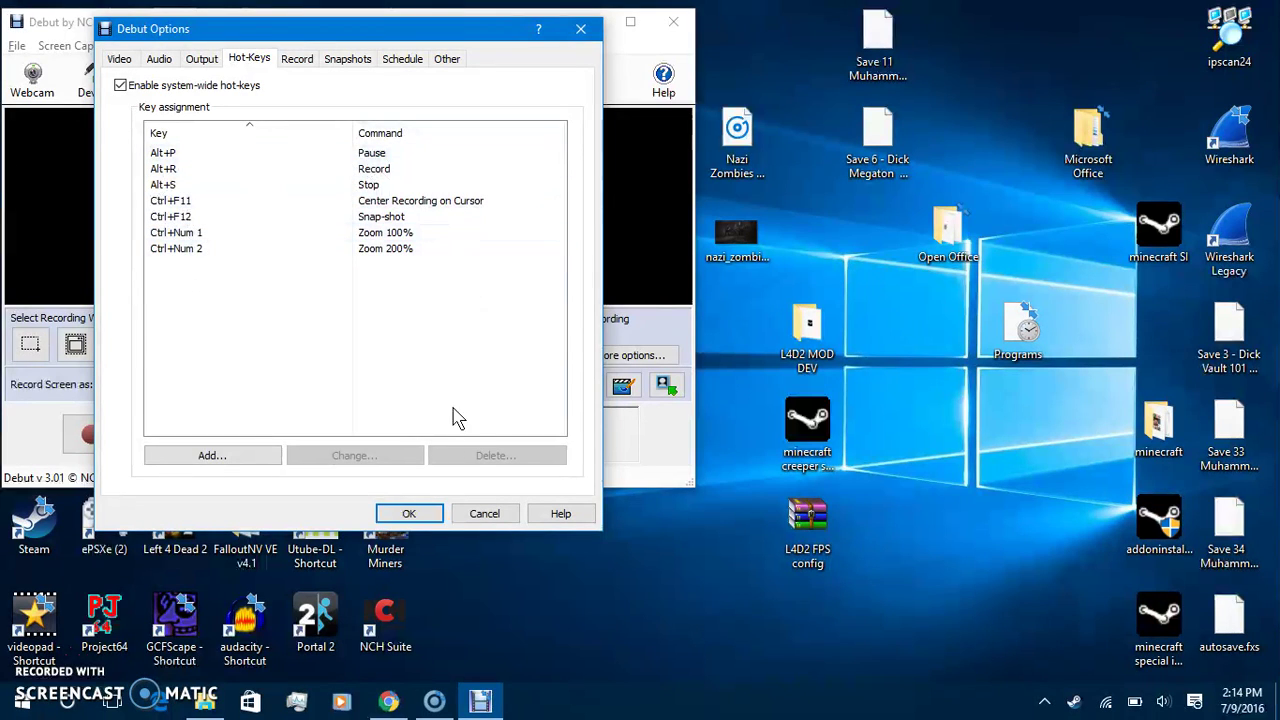
click(411, 513)
- Reopen Options and keep snapshots as .jpg at Regular quality
click(370, 88)
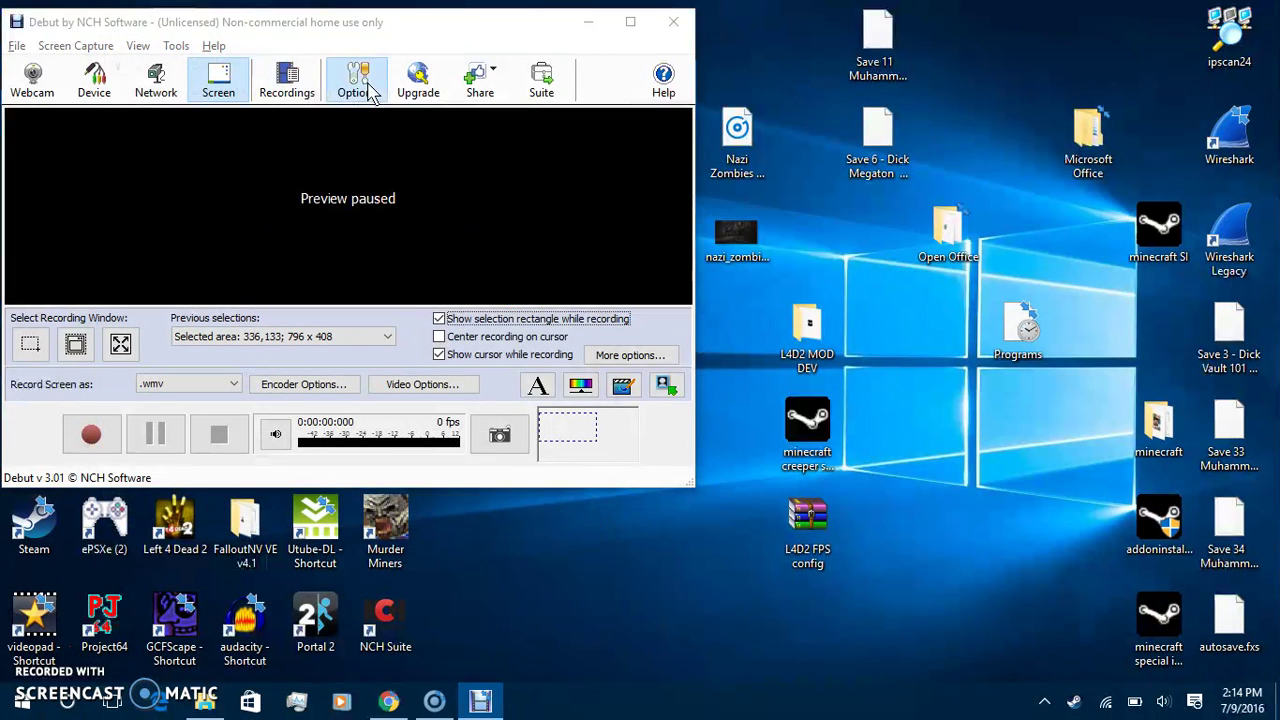
click(343, 72)
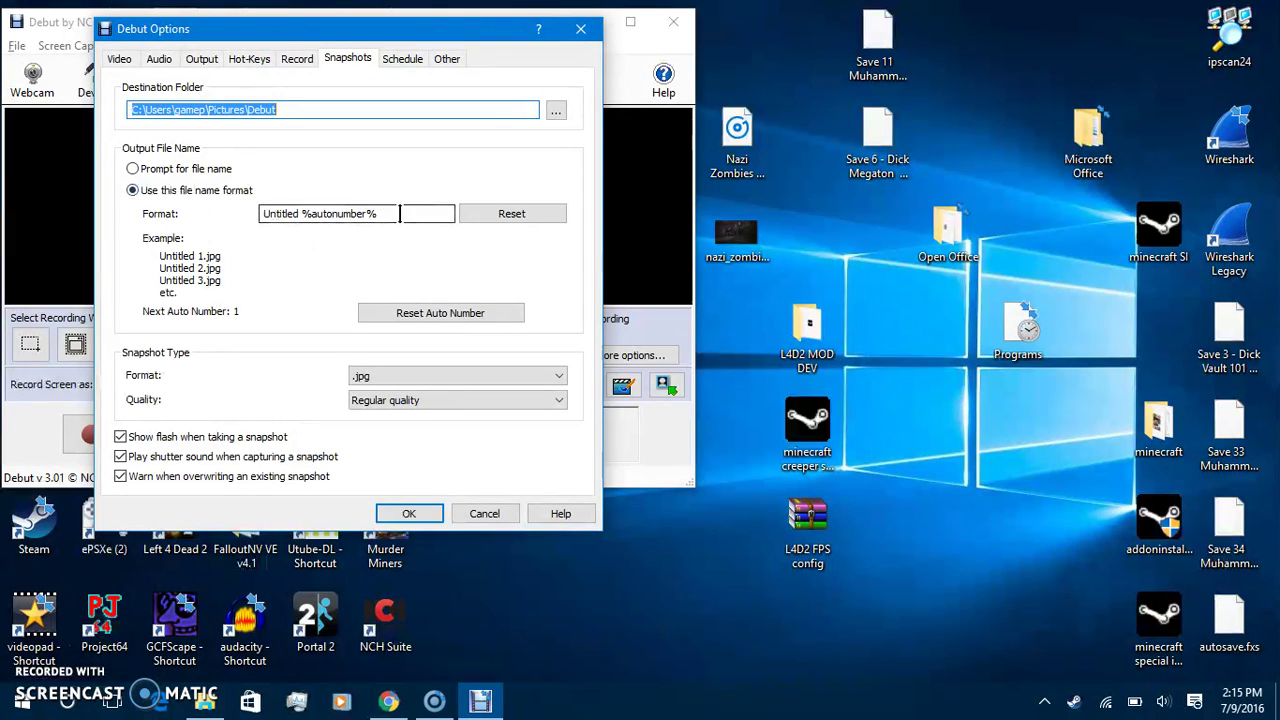
click(519, 377)
click(519, 392)
click(505, 402)
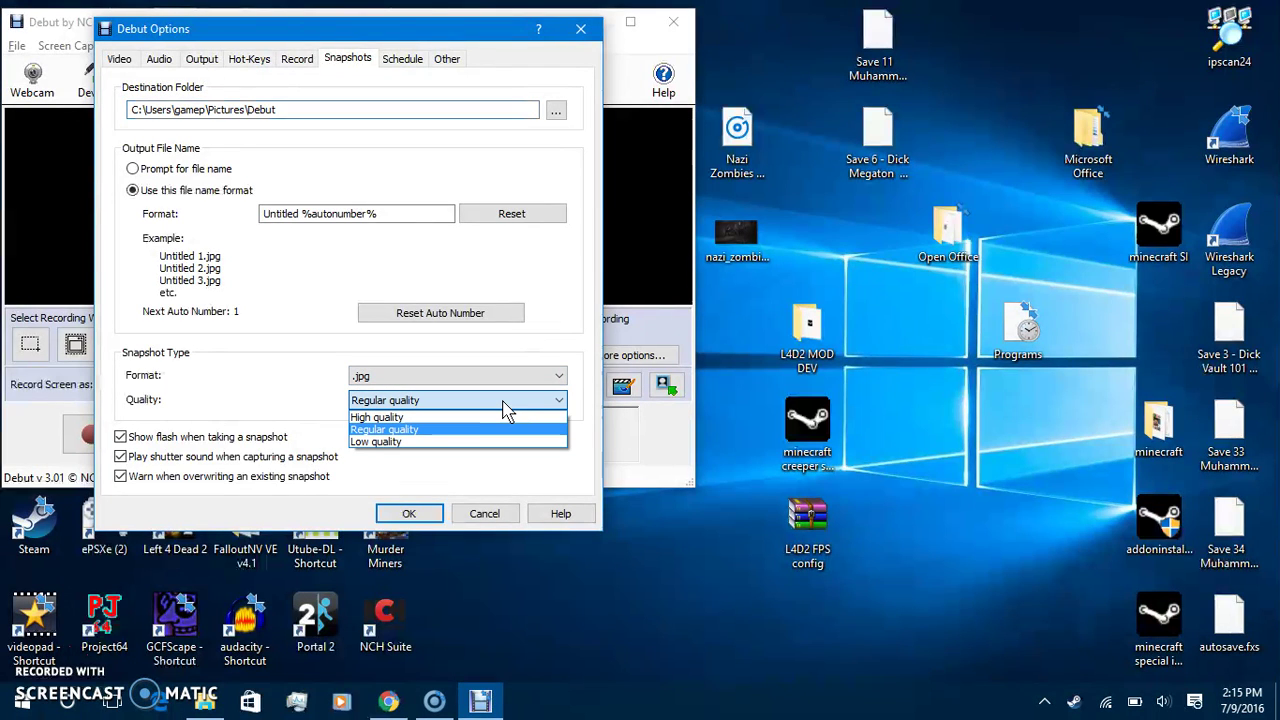
click(503, 403)
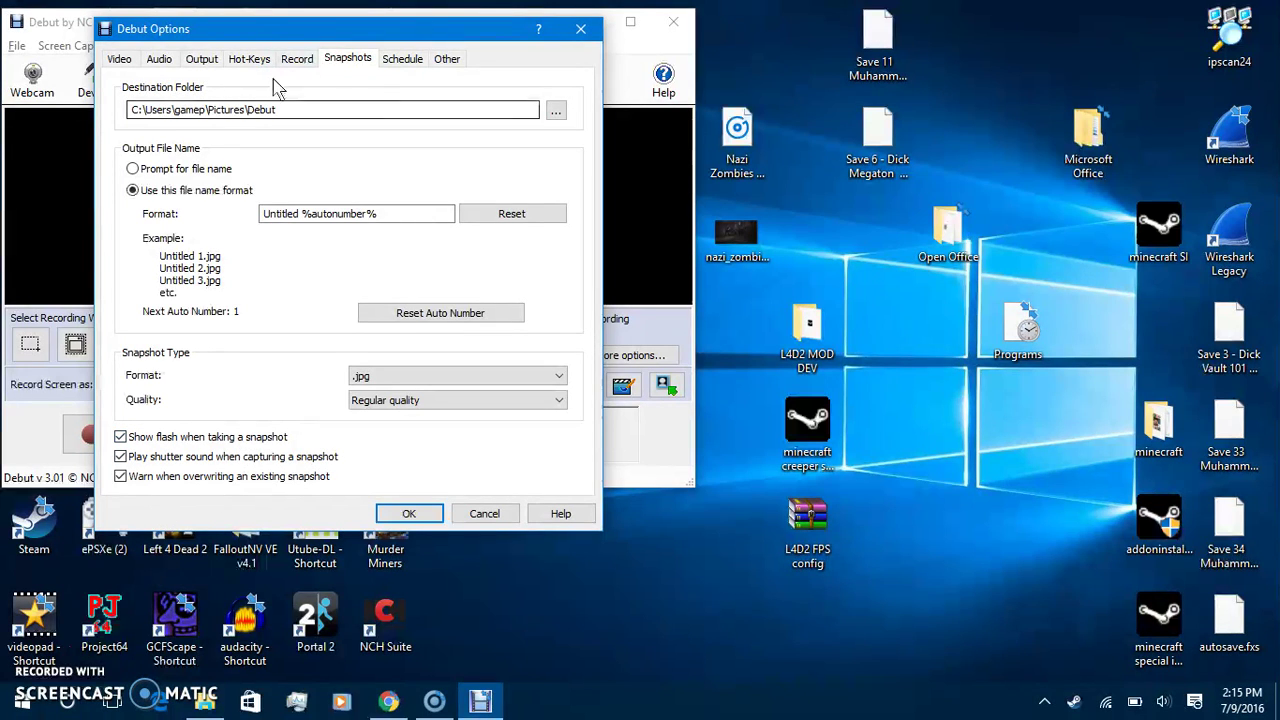
- Review the Schedule and Other tabs, leaving 'Sound record tone every' turned off
click(402, 60)
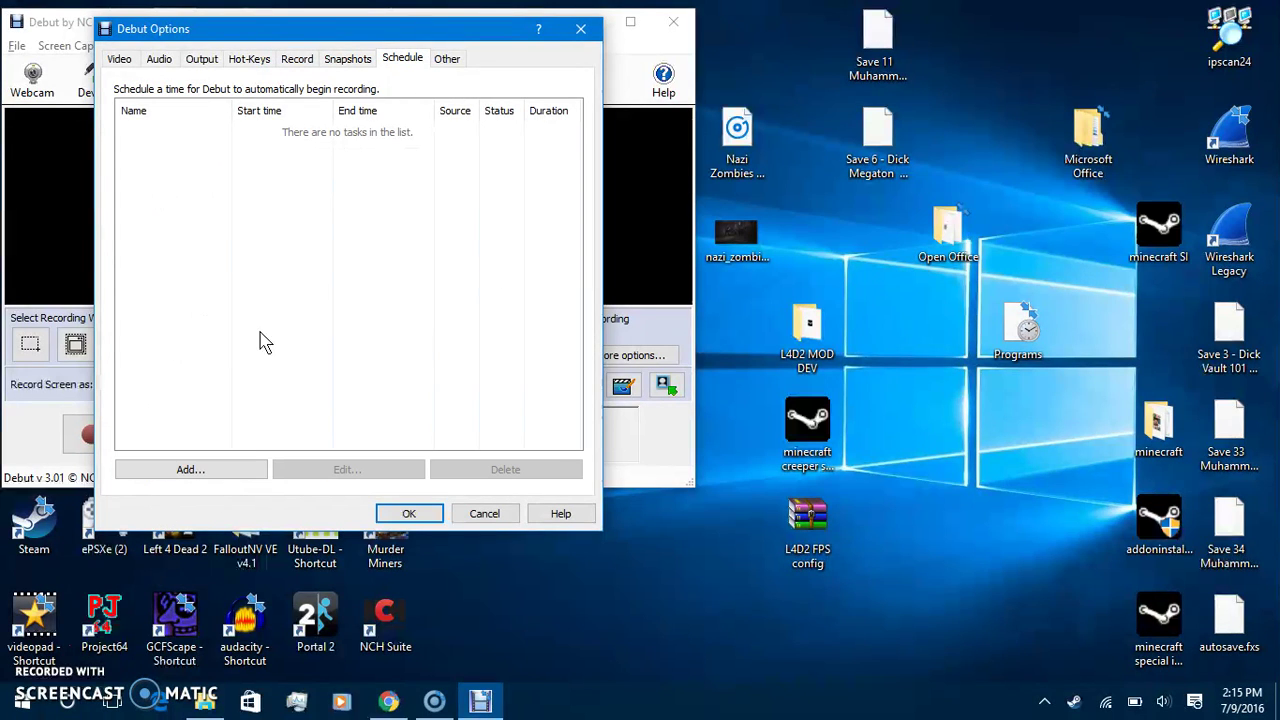
click(449, 58)
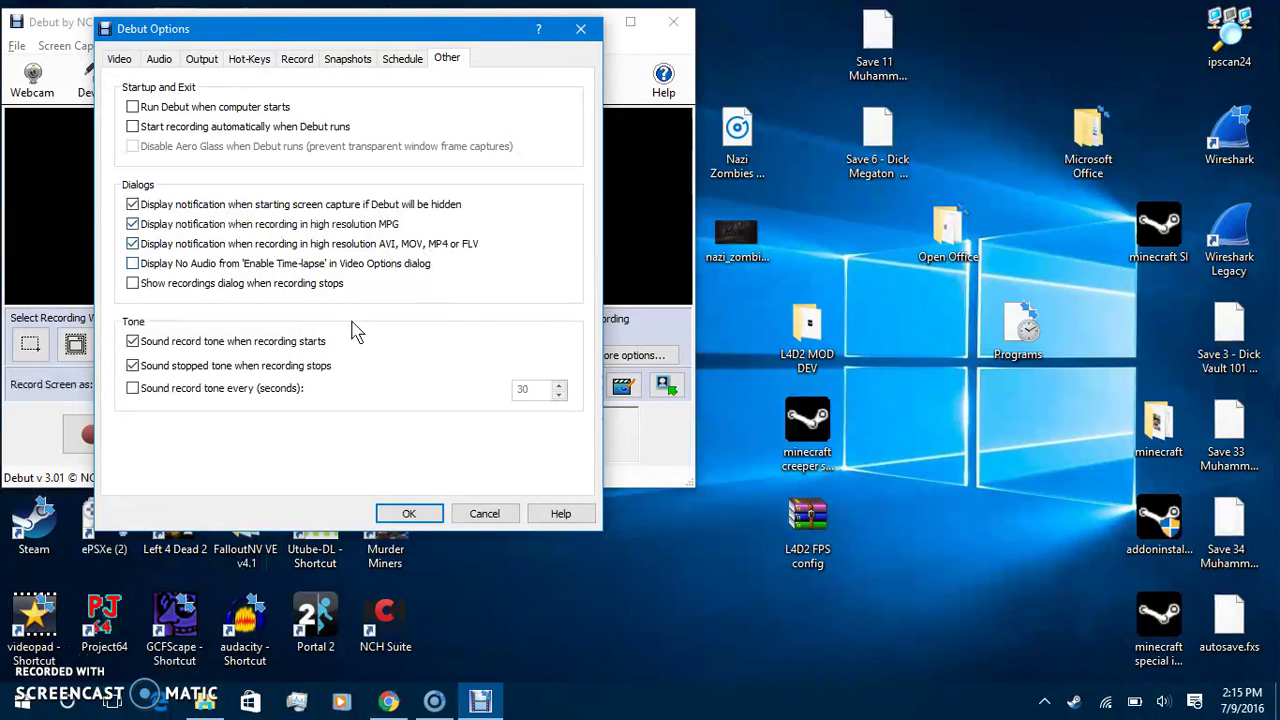
click(258, 395)
click(258, 395)
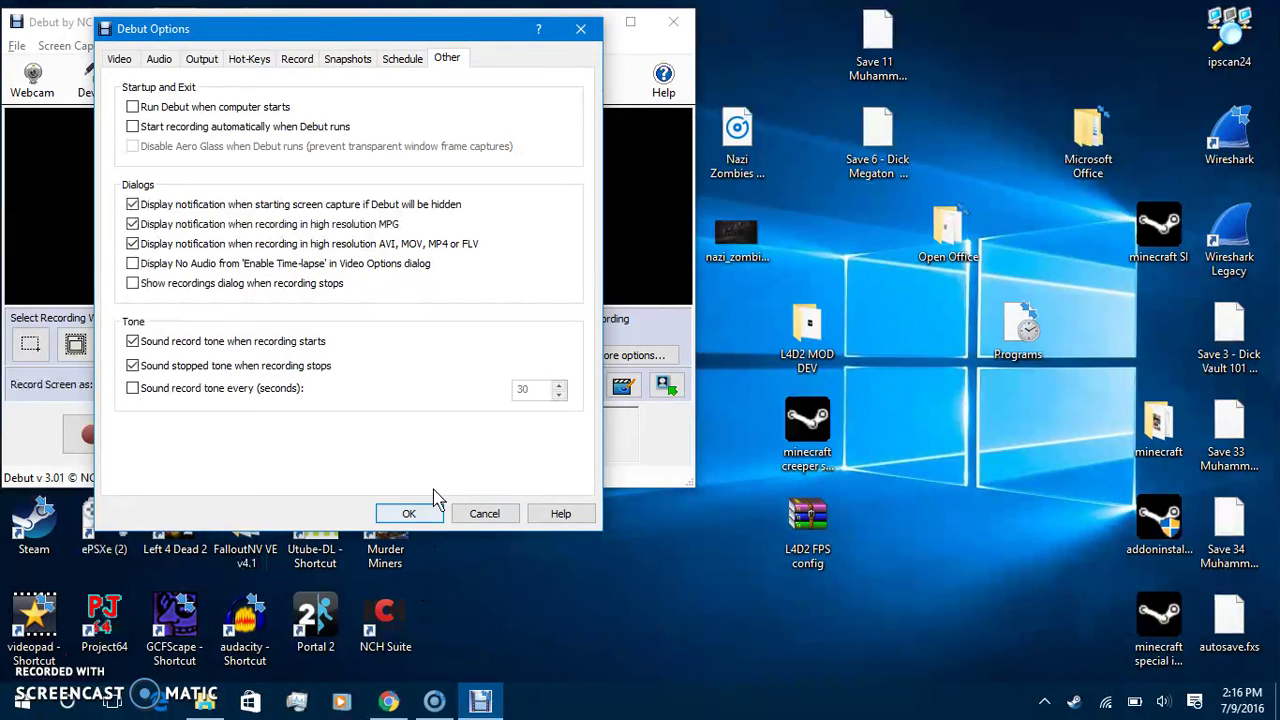
- Apply Options through the permission prompt and select a 1232 x 542 recording area at 31,87
click(416, 516)
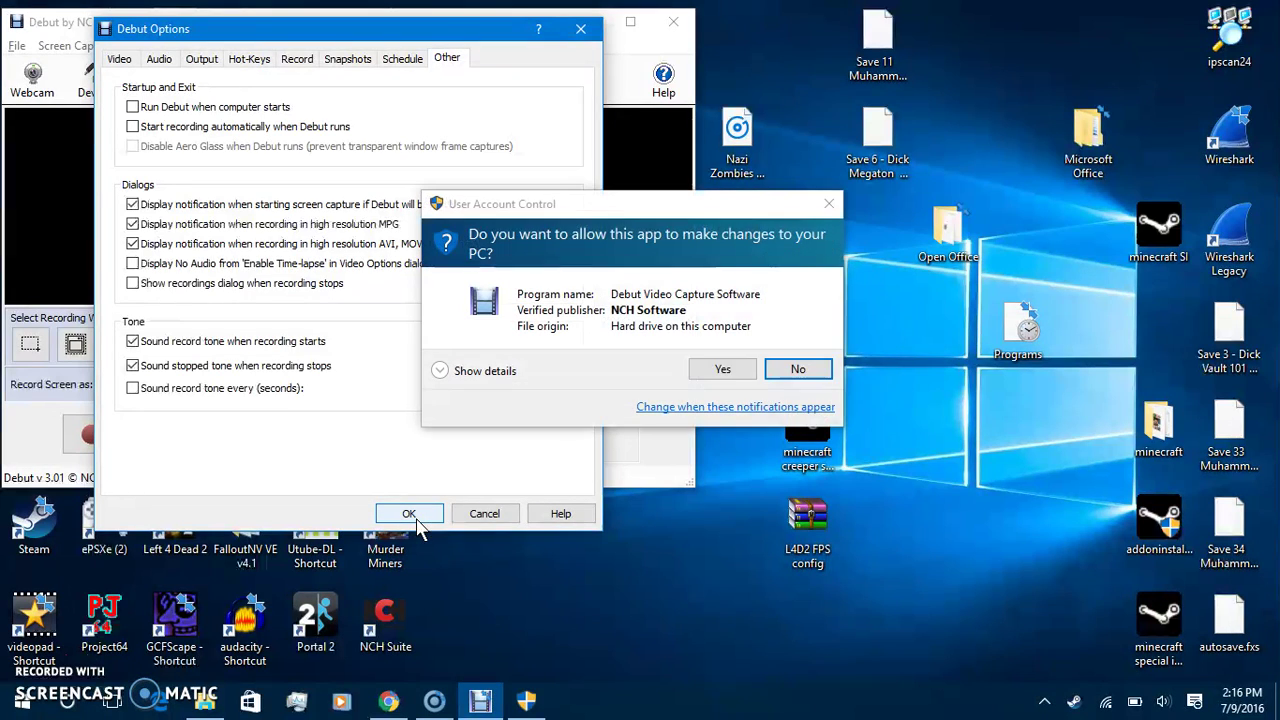
click(722, 370)
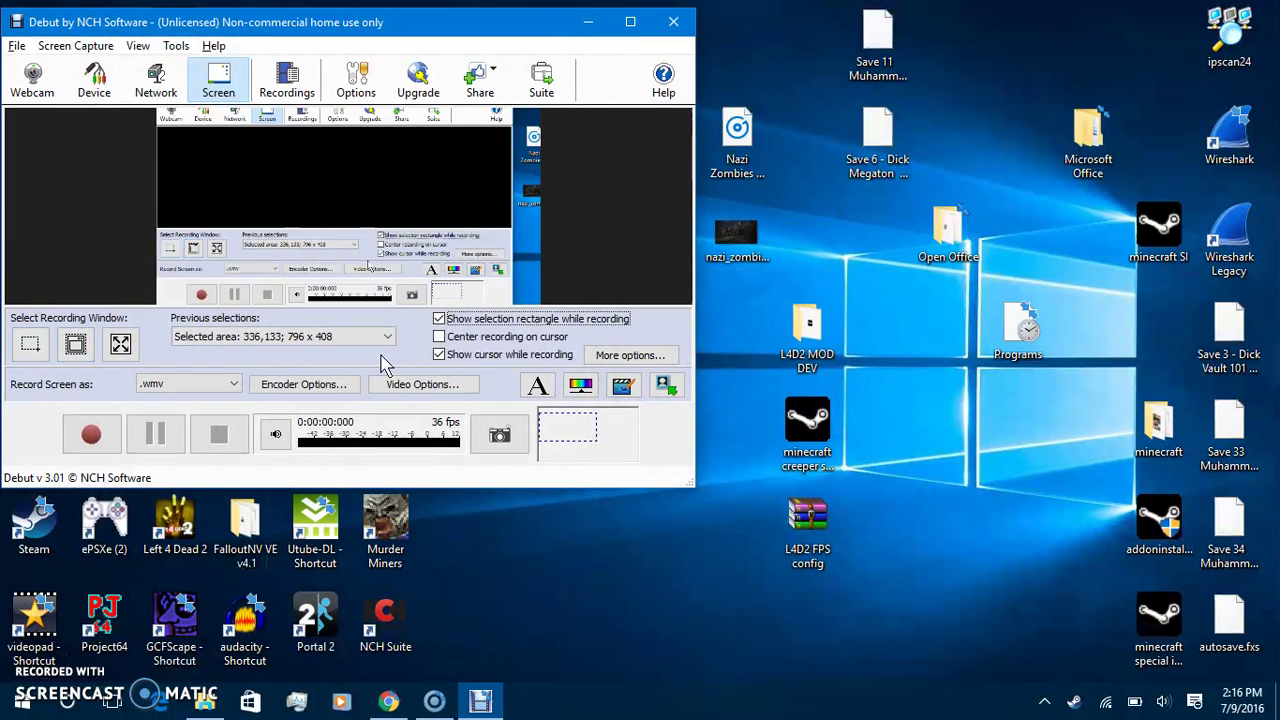
click(32, 344)
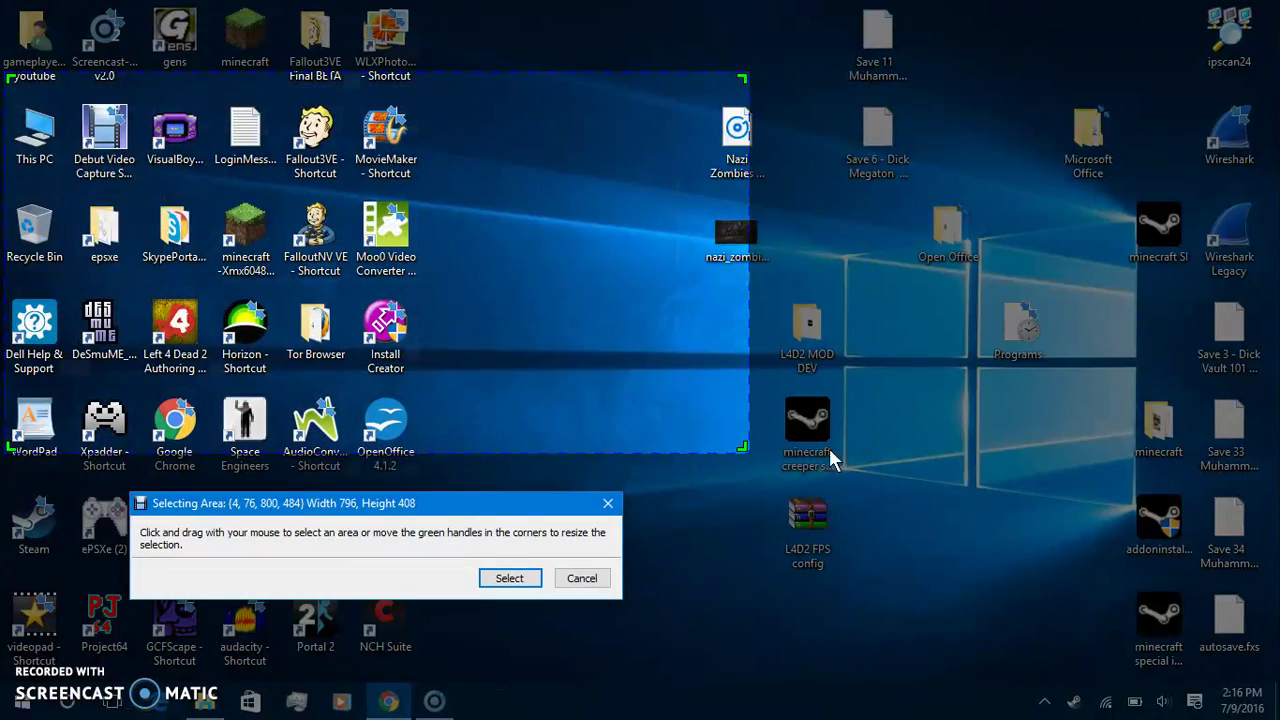
drag(797, 105, 1176, 466)
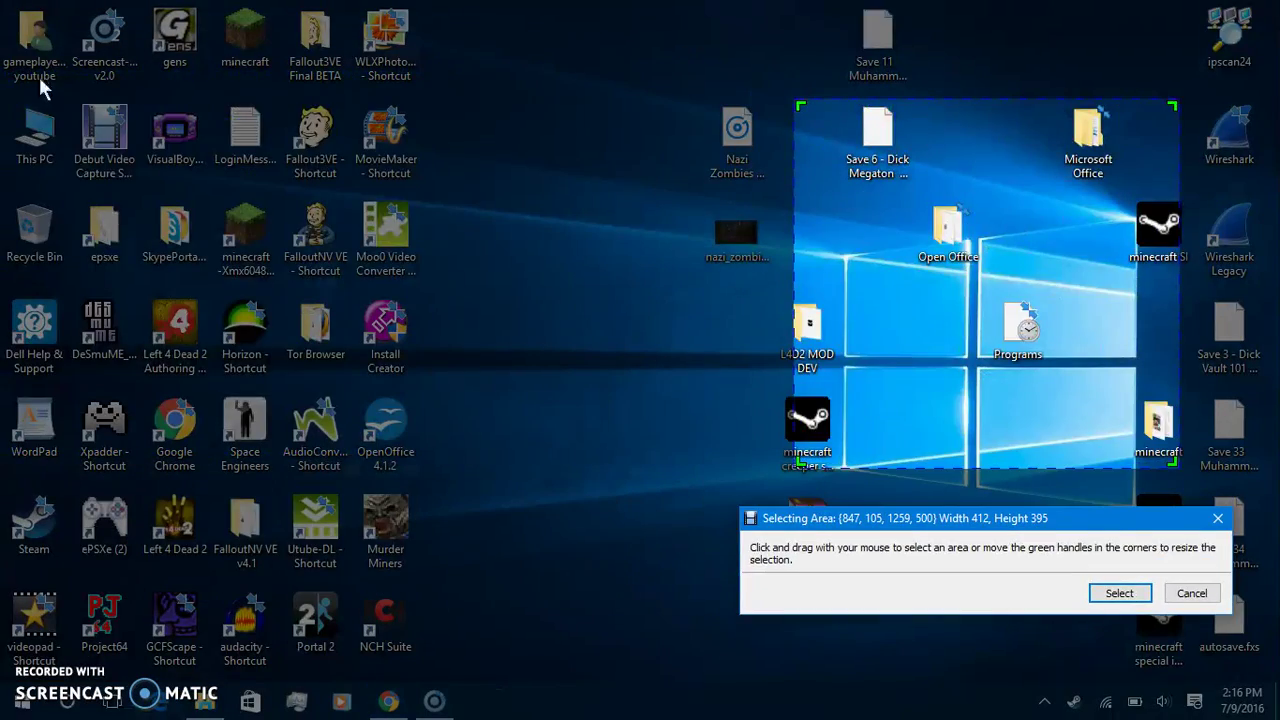
drag(31, 87, 1266, 629)
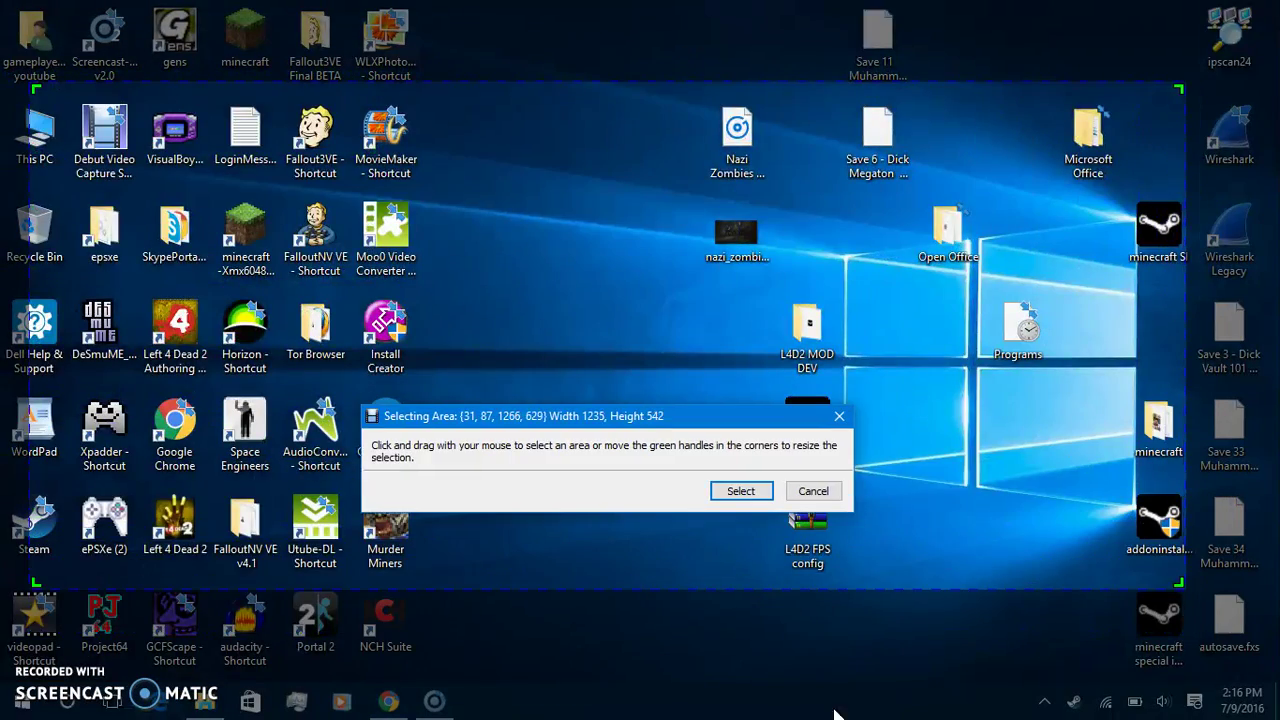
click(741, 490)
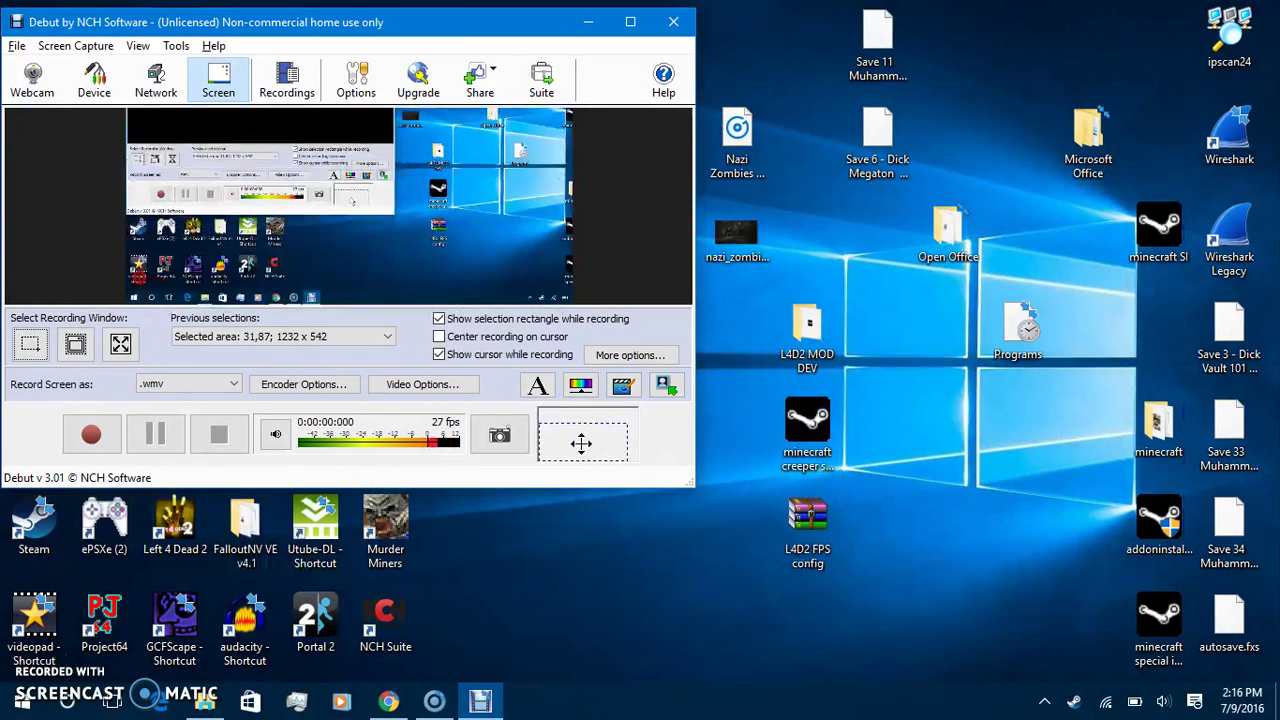
- Try the full-screen and single-window (desktop) recording areas, then return to full screen
click(118, 350)
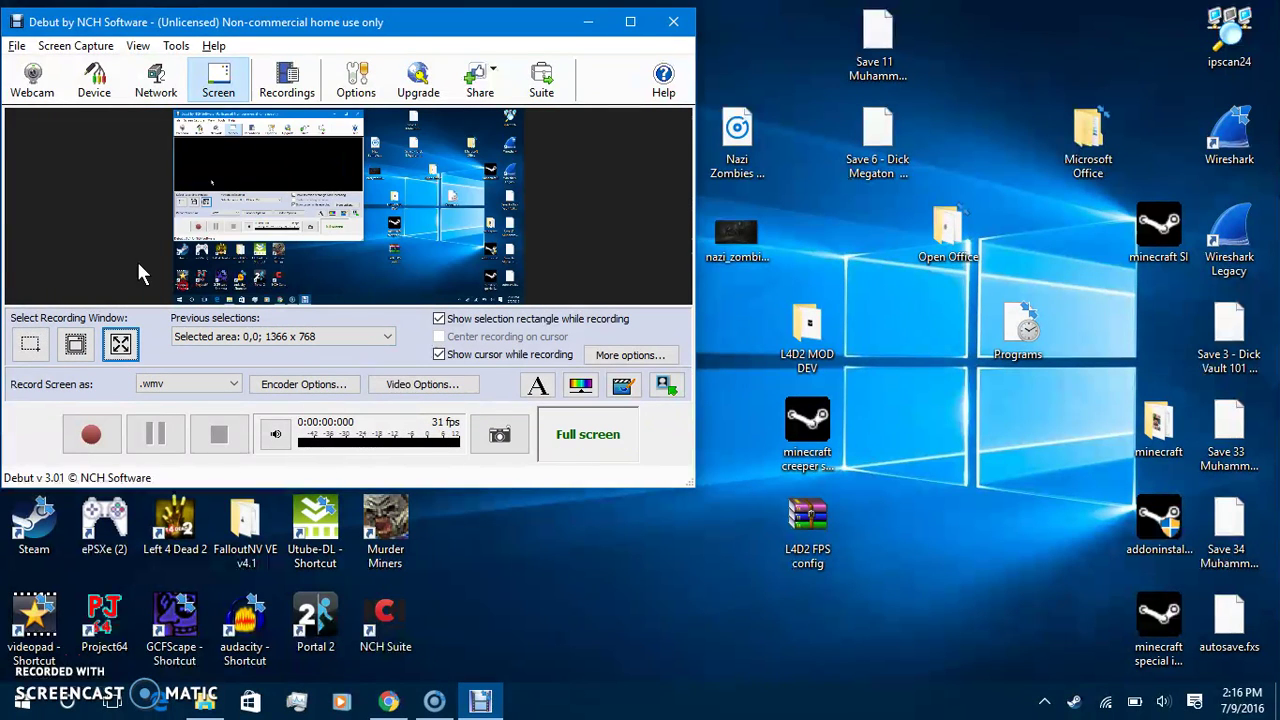
click(74, 344)
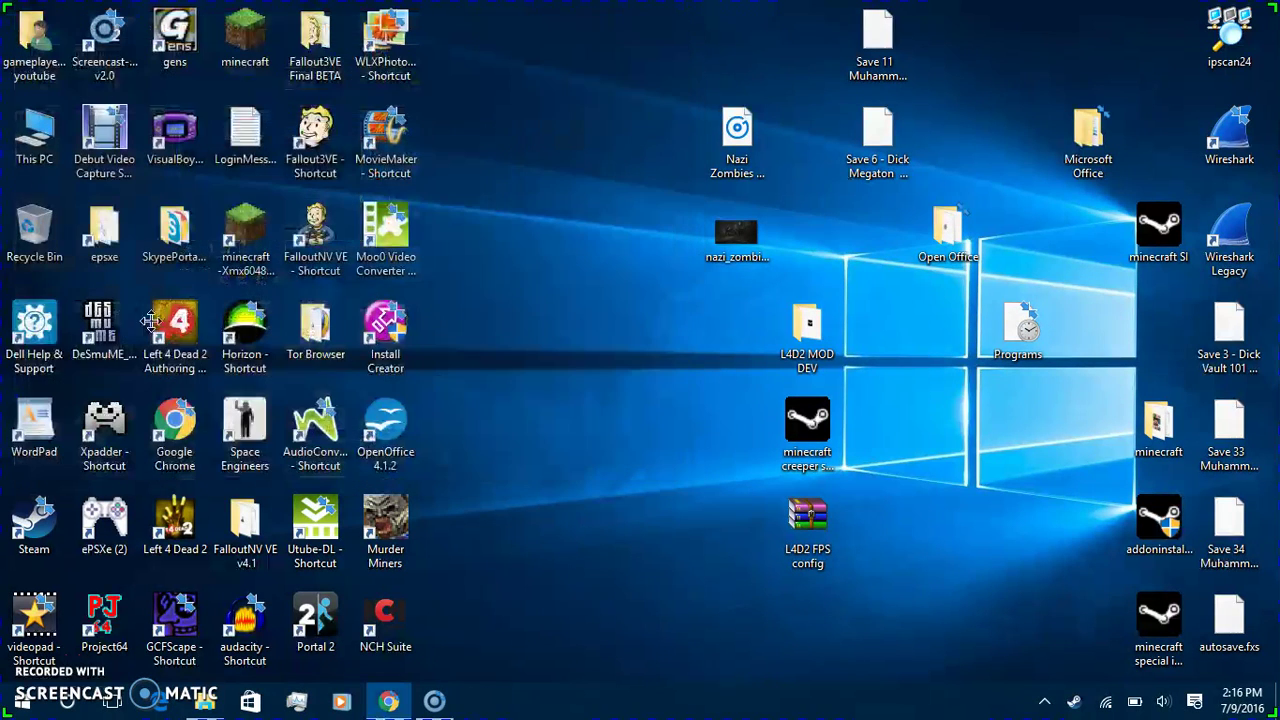
click(573, 537)
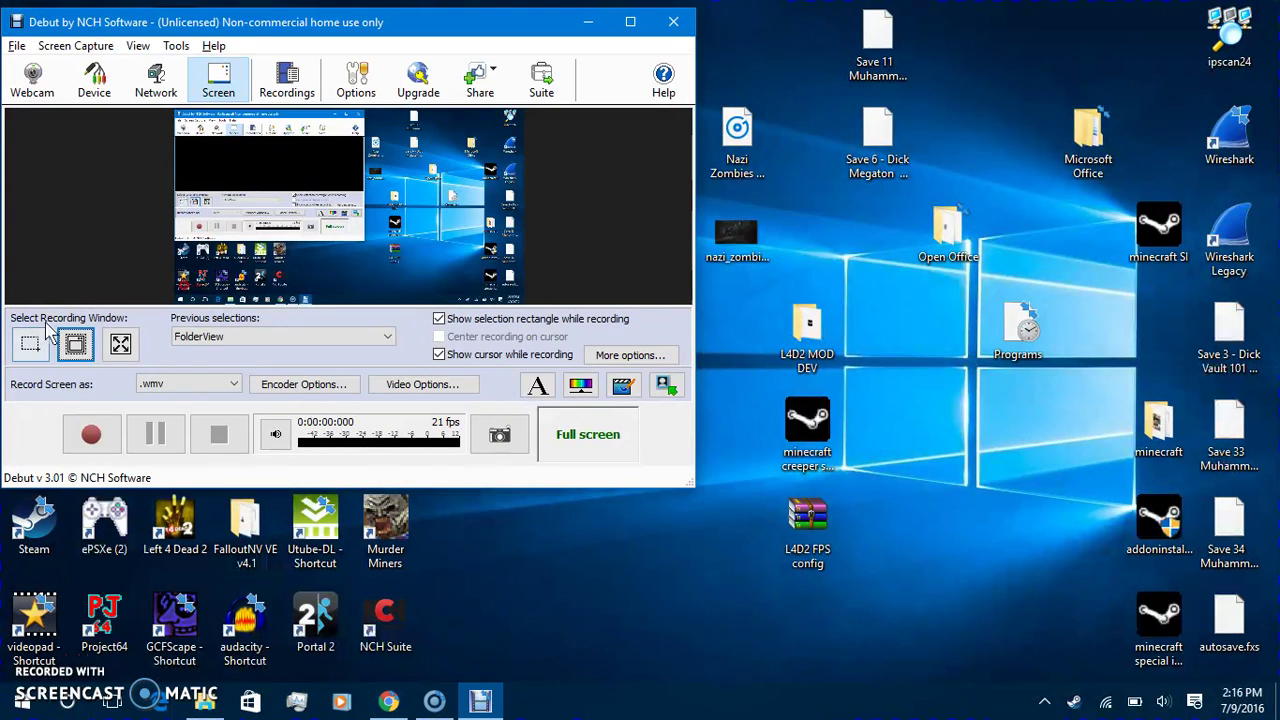
click(206, 337)
click(210, 340)
click(120, 344)
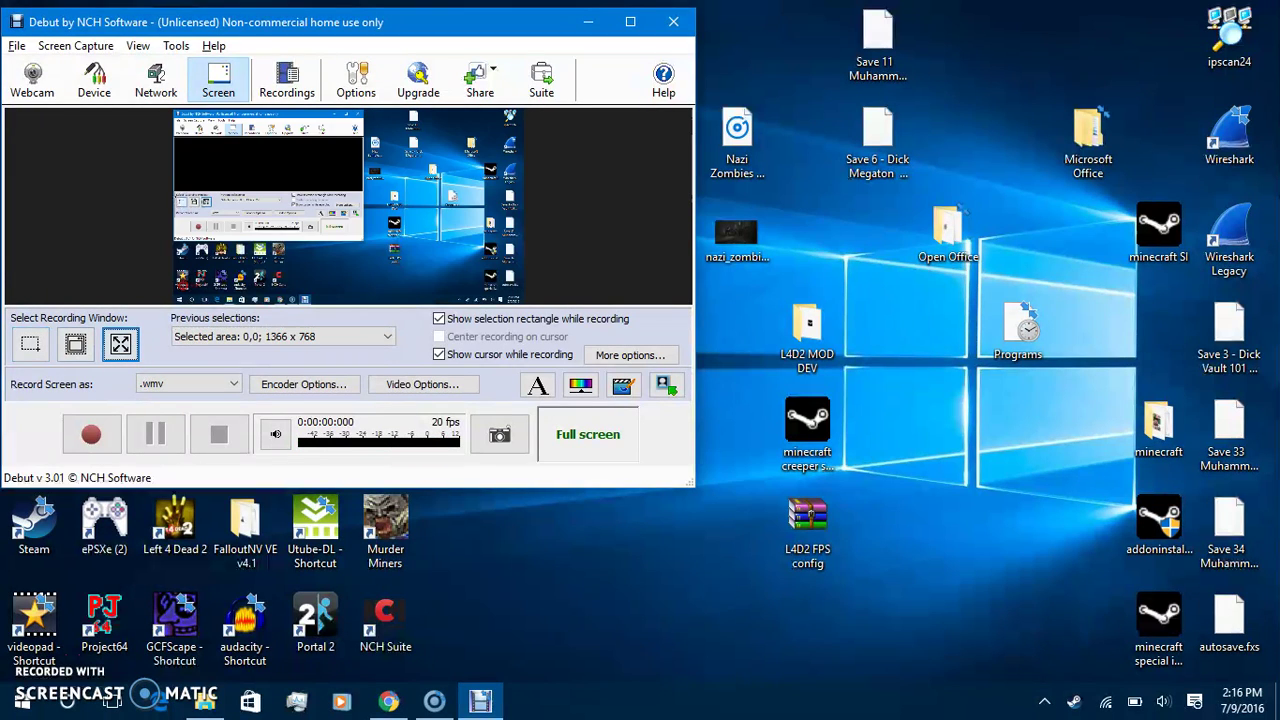
- Draw and confirm a custom 1184 x 646 recording rectangle starting at 70,38
click(30, 344)
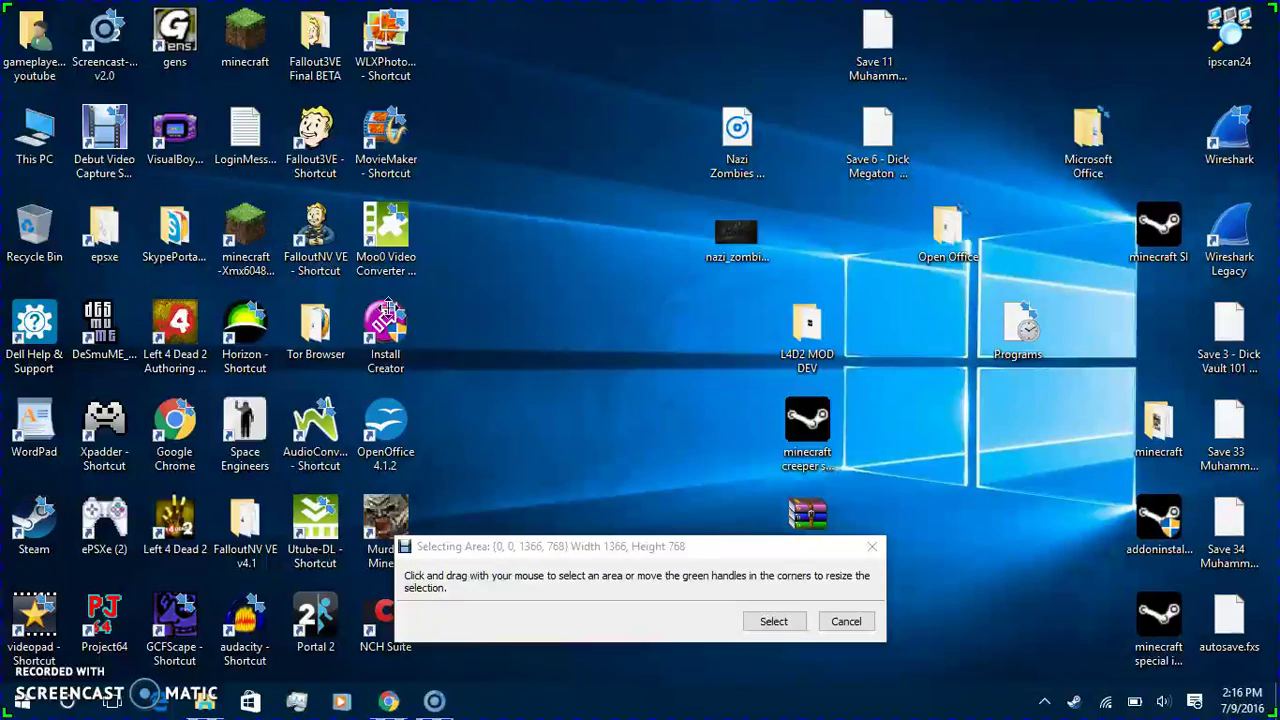
drag(2, 2, 1172, 640)
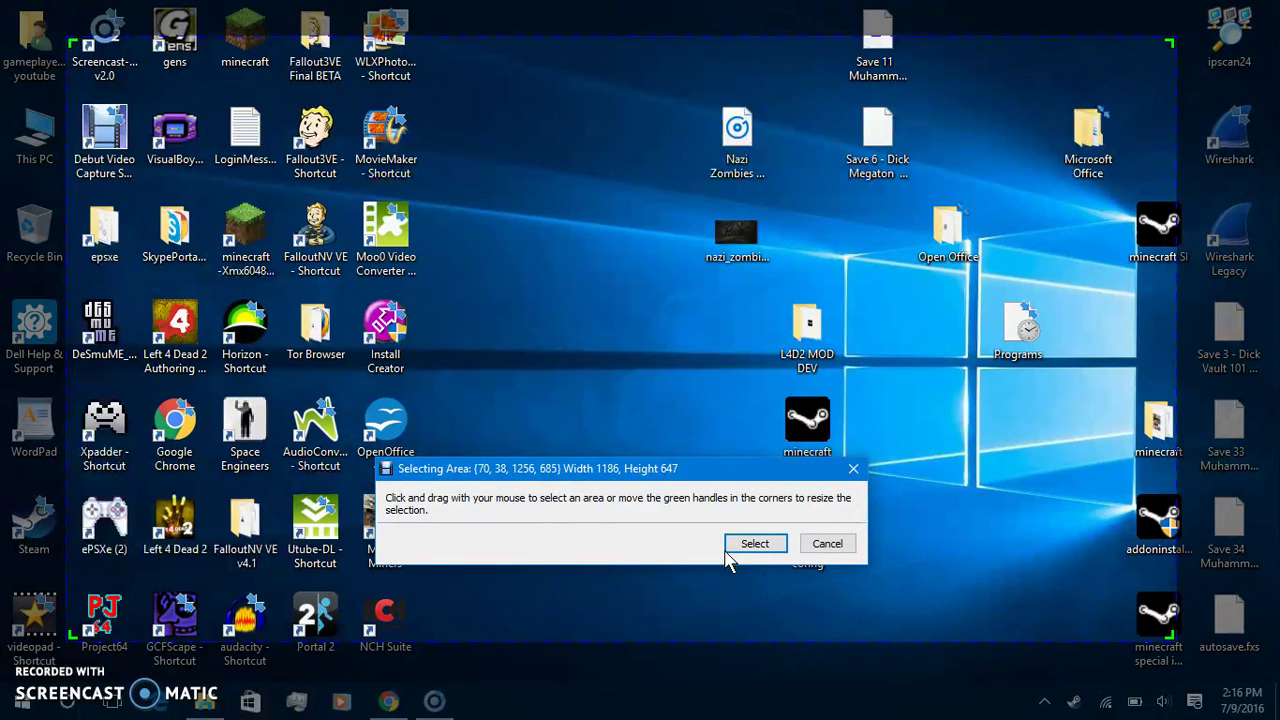
click(755, 544)
click(336, 337)
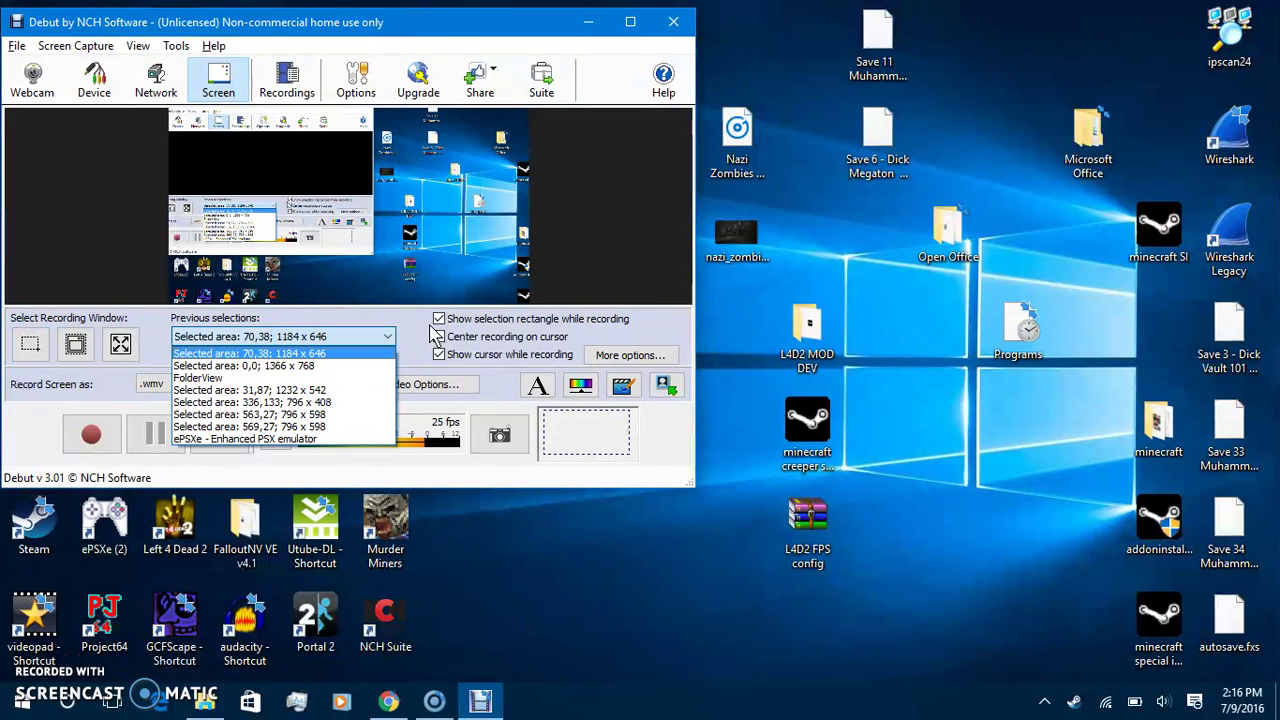
click(412, 370)
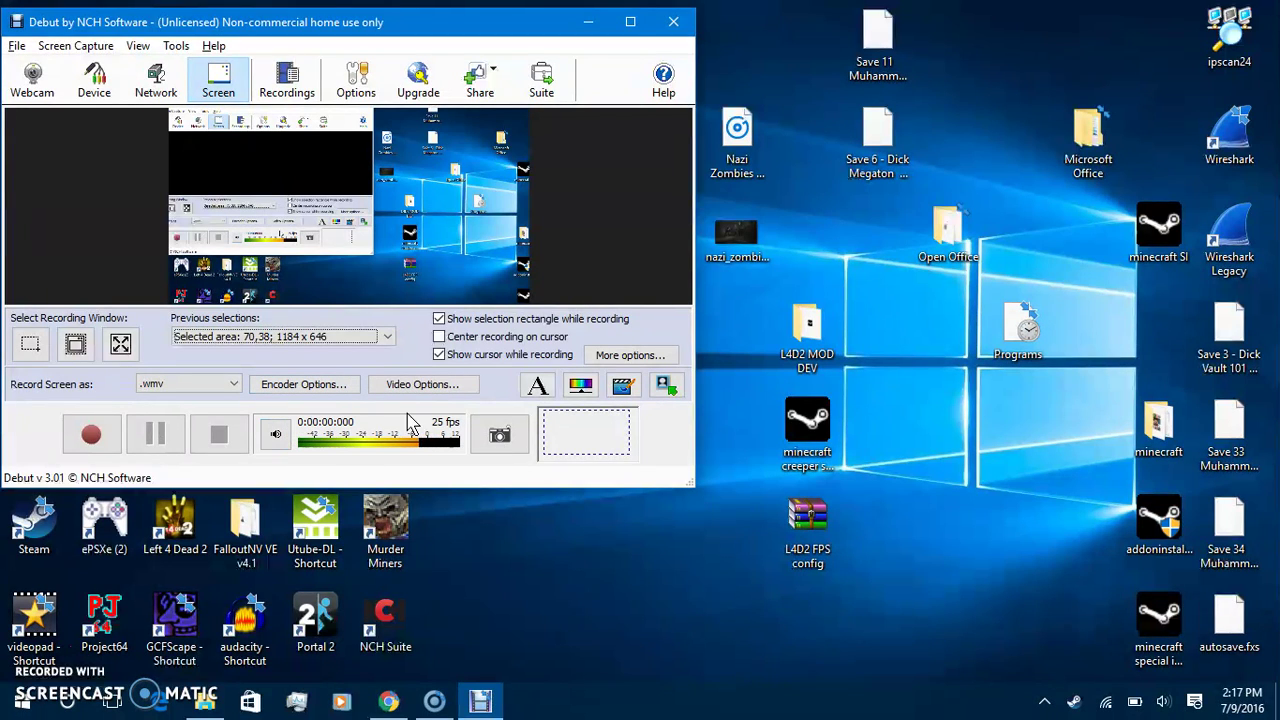
- Bring up the Color and Video Effects settings panel
click(538, 385)
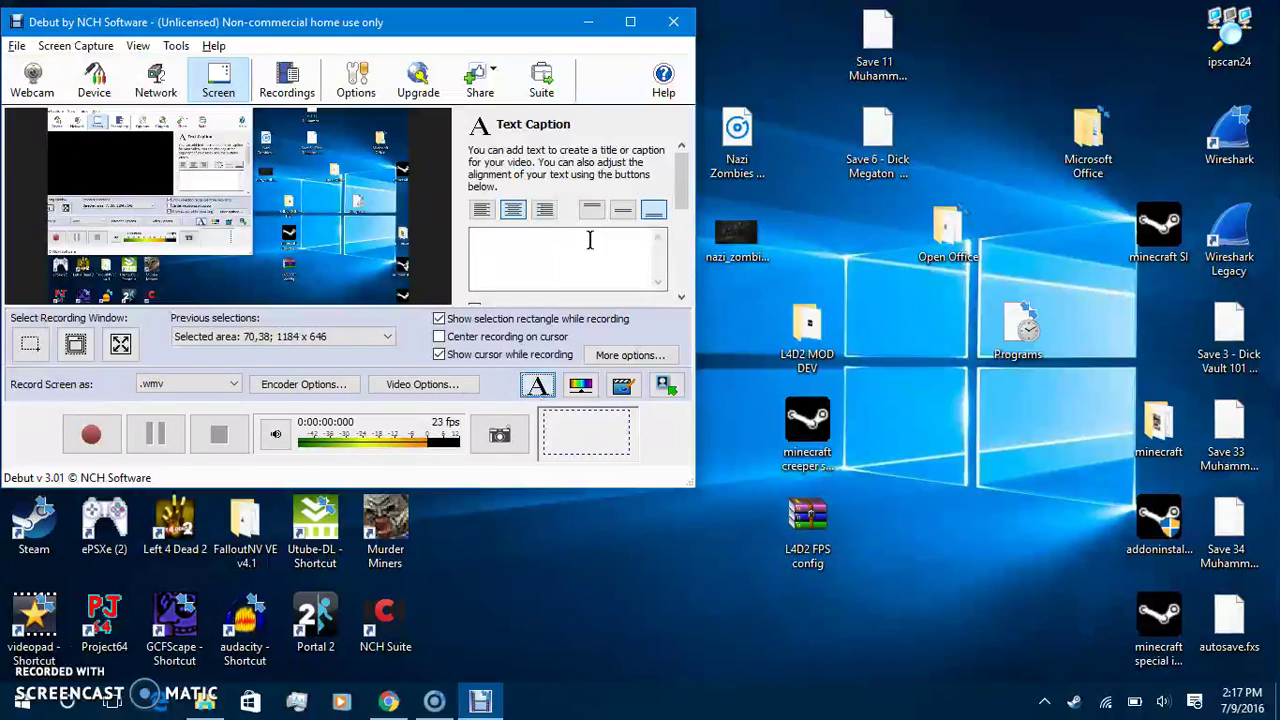
click(580, 386)
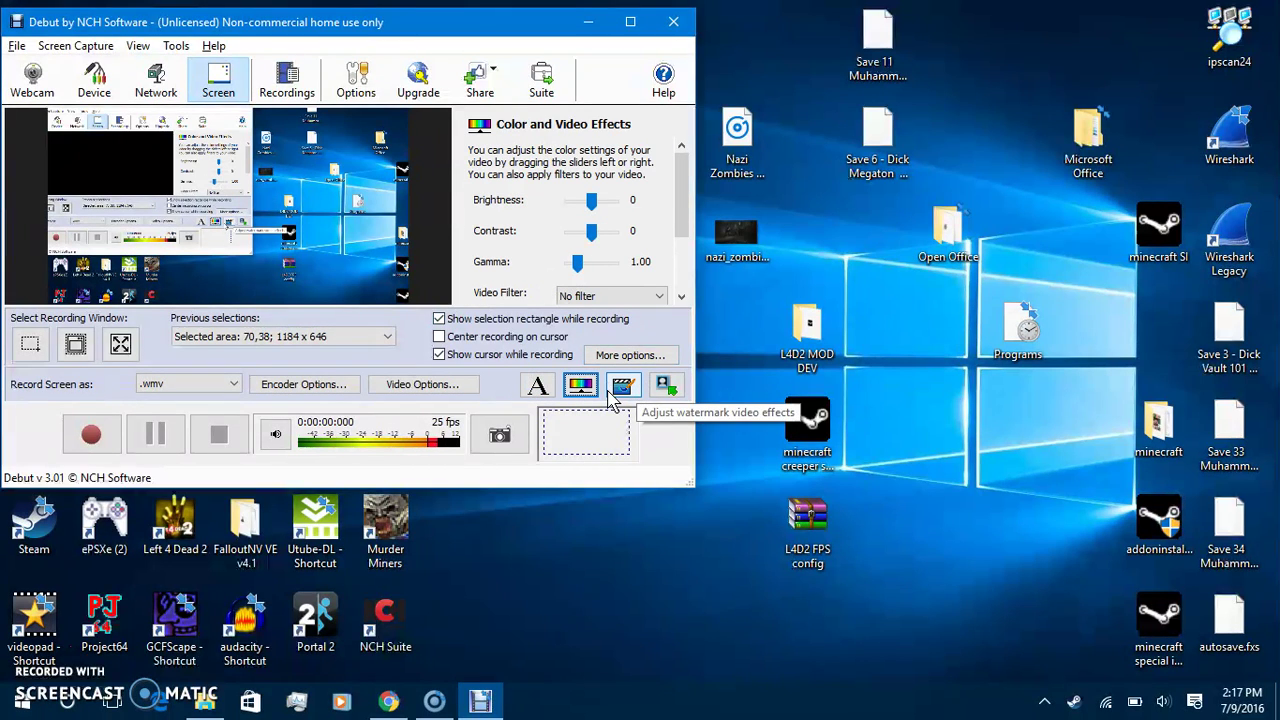
drag(682, 196, 673, 305)
scroll(610, 280, up, 3)
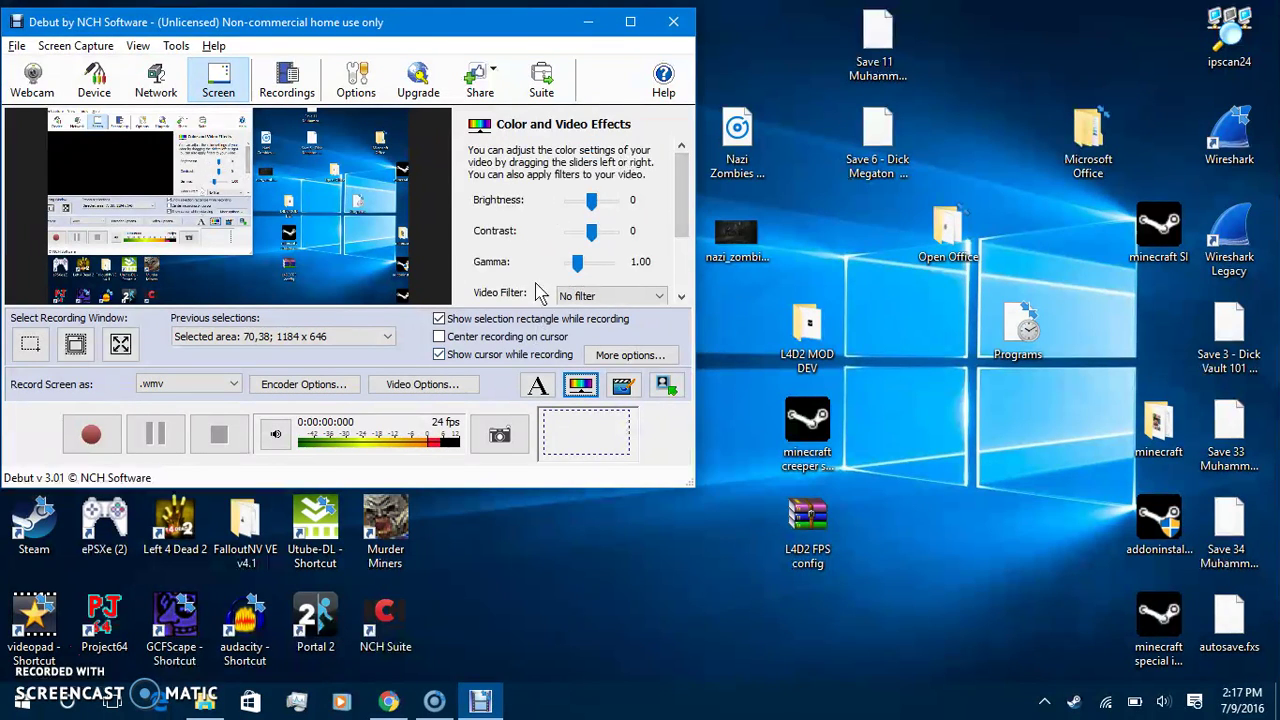
drag(680, 205, 680, 272)
- Preview Flip Vertically and Flip Horizontally several times, leaving both flips unchecked
click(516, 257)
click(522, 258)
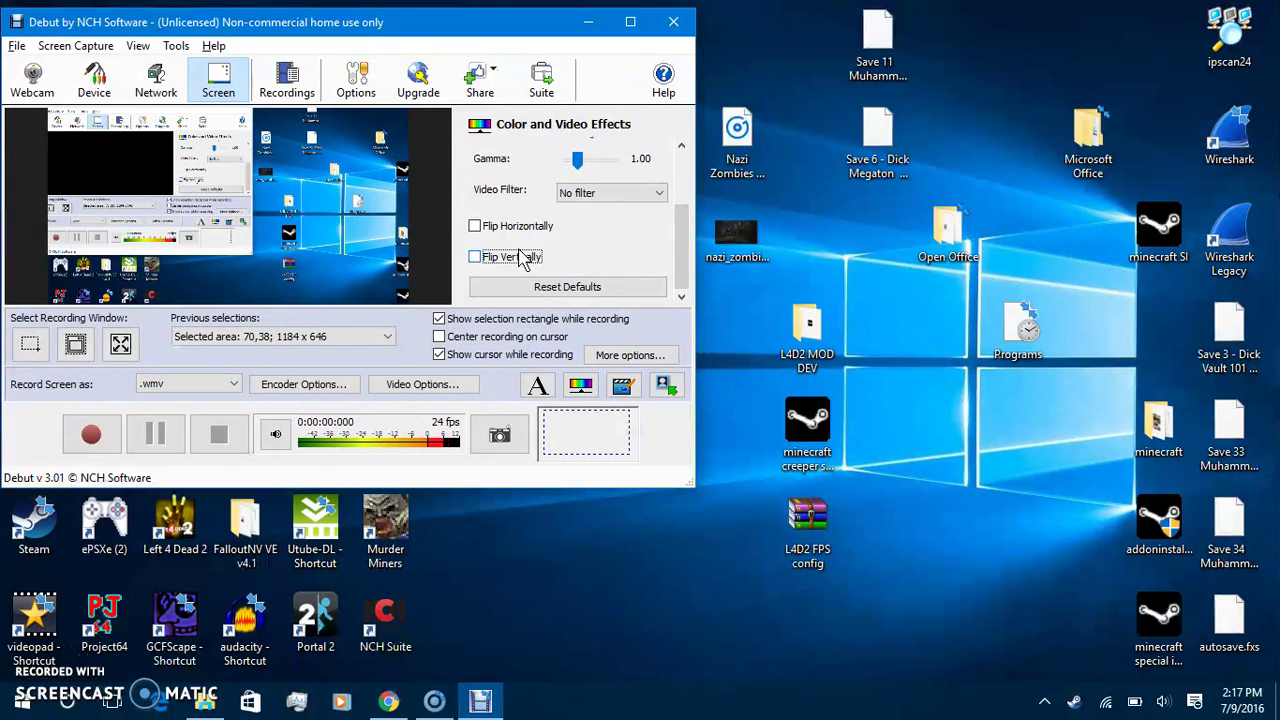
click(524, 230)
click(525, 230)
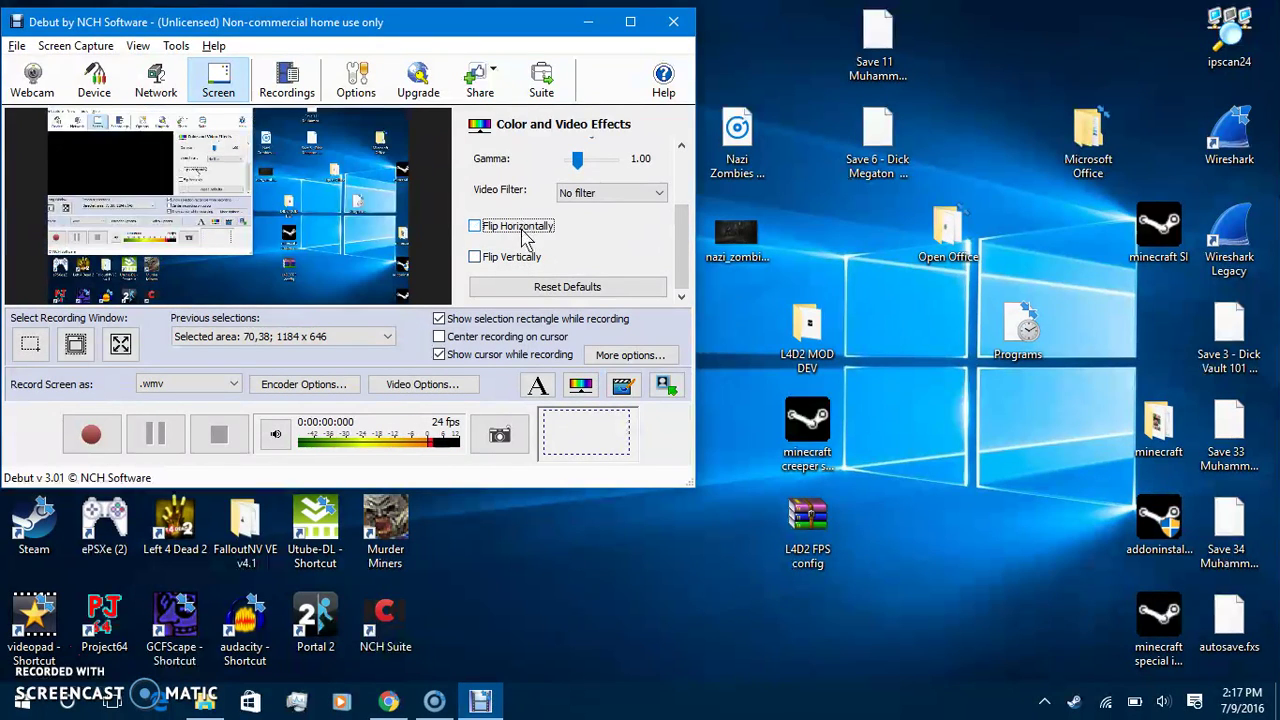
click(522, 258)
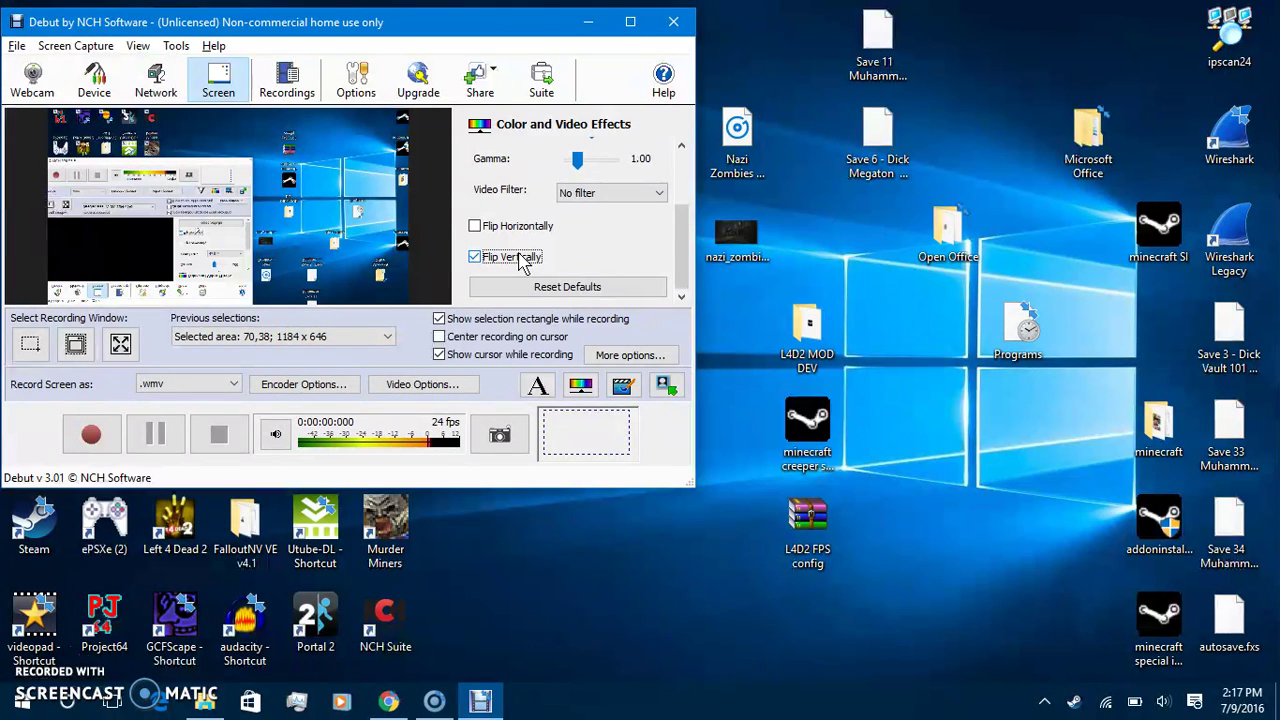
click(520, 258)
click(528, 229)
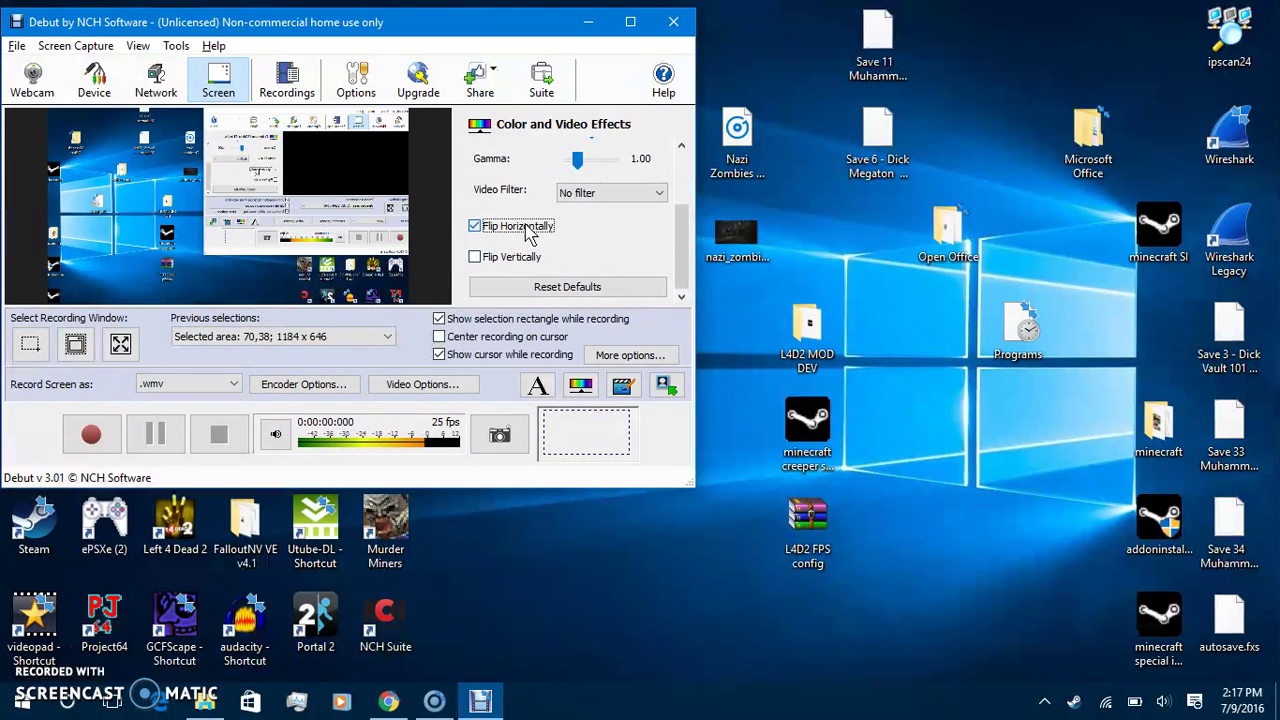
click(526, 229)
click(512, 257)
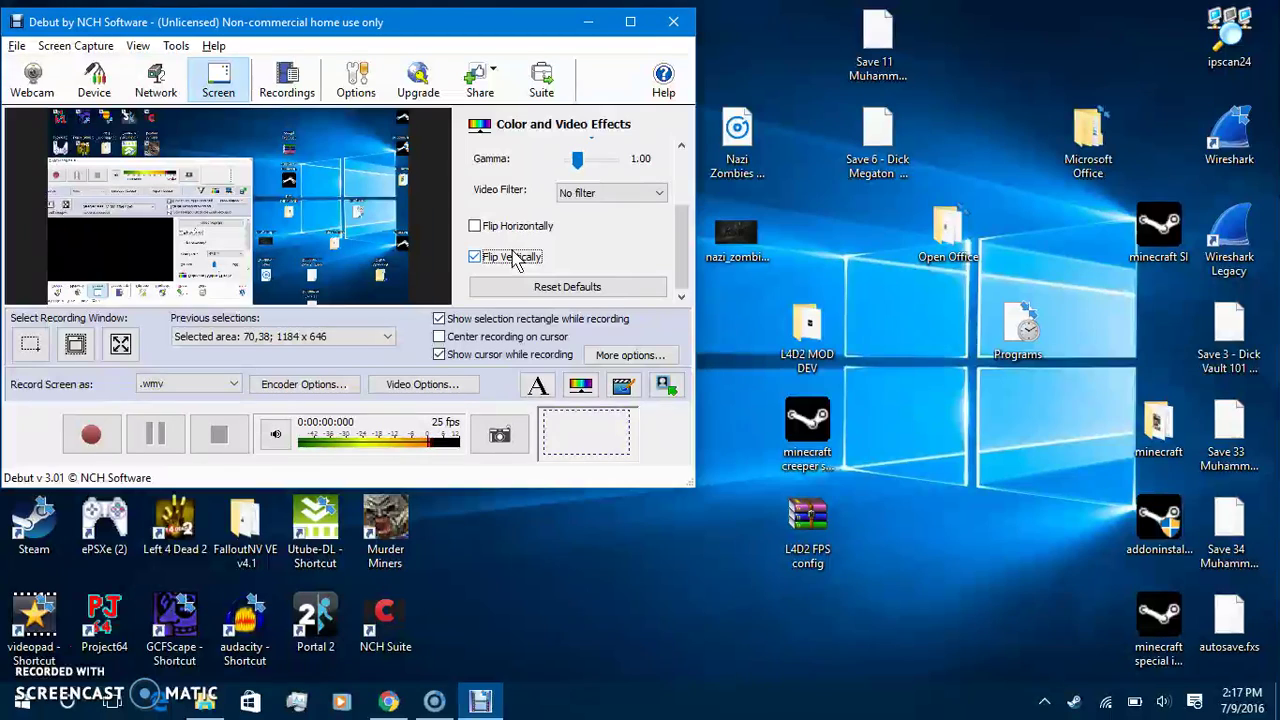
click(514, 258)
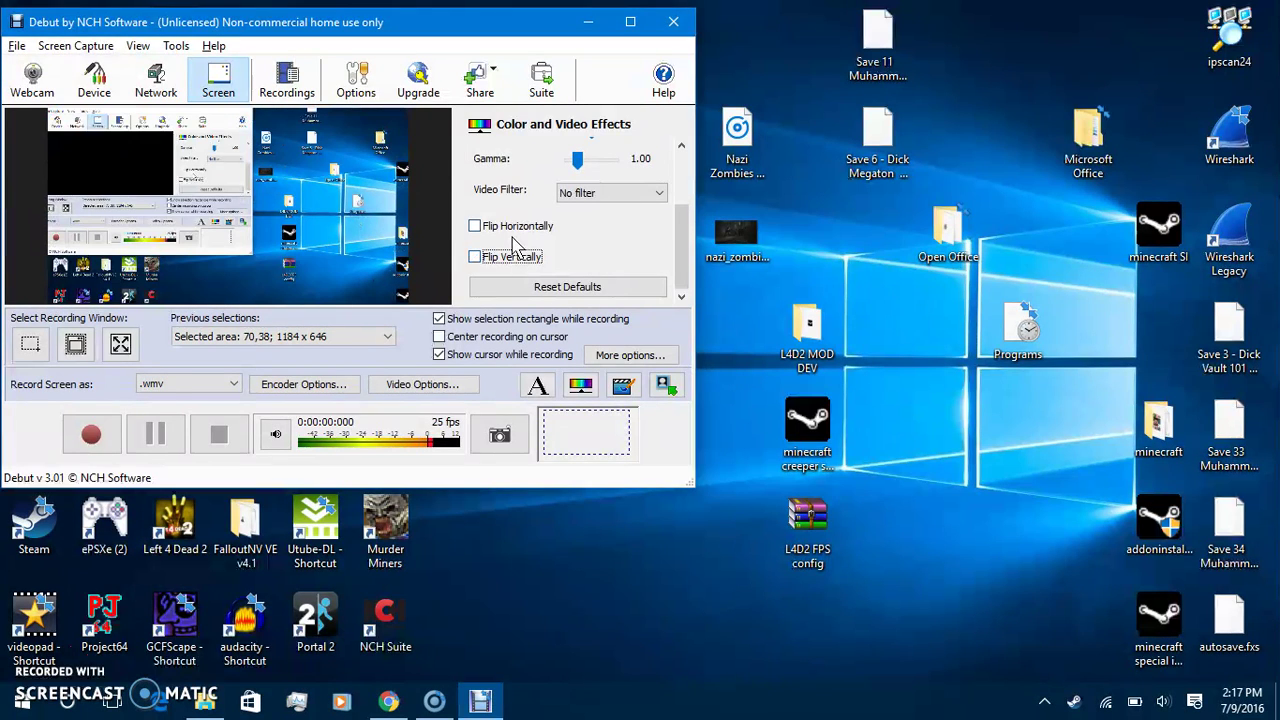
click(519, 229)
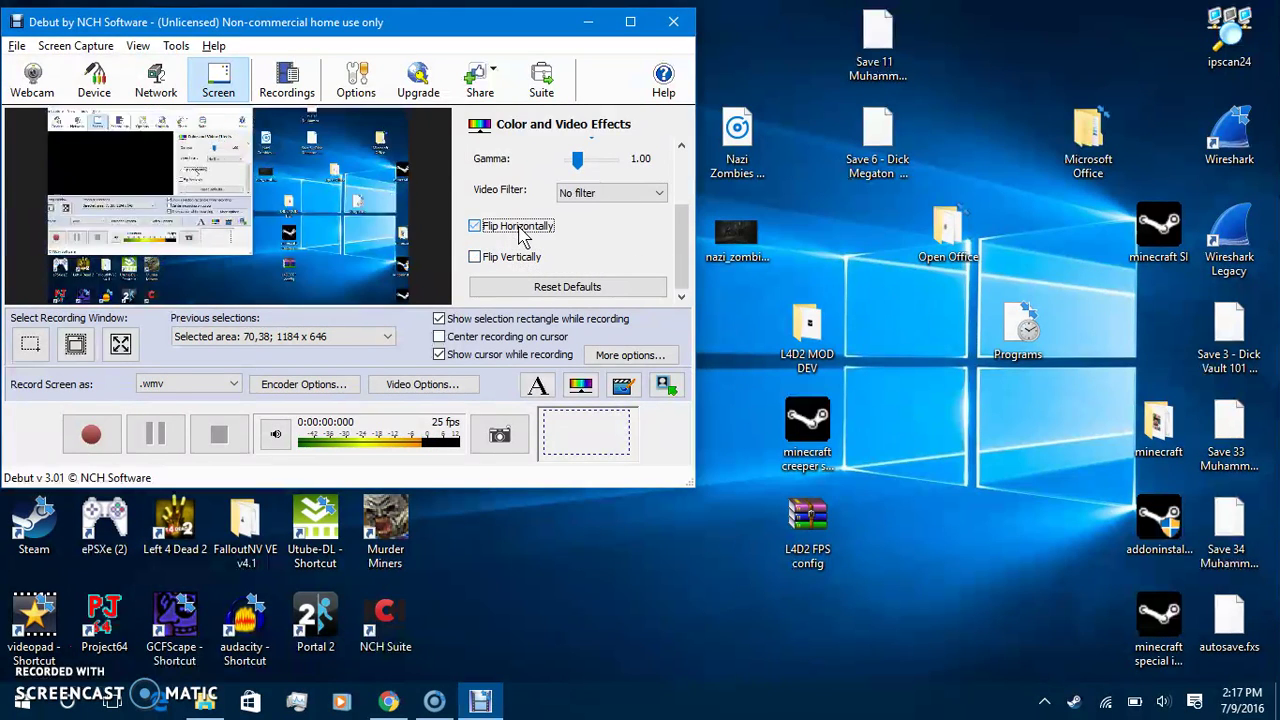
click(520, 230)
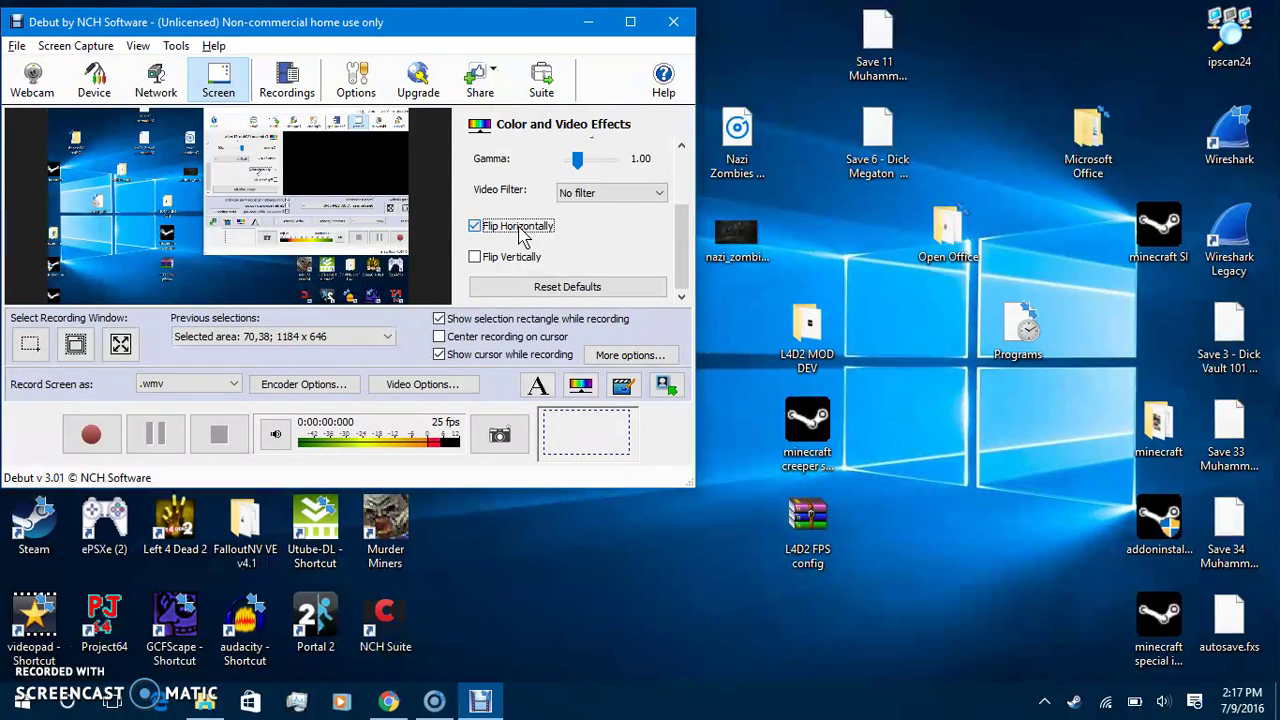
click(520, 229)
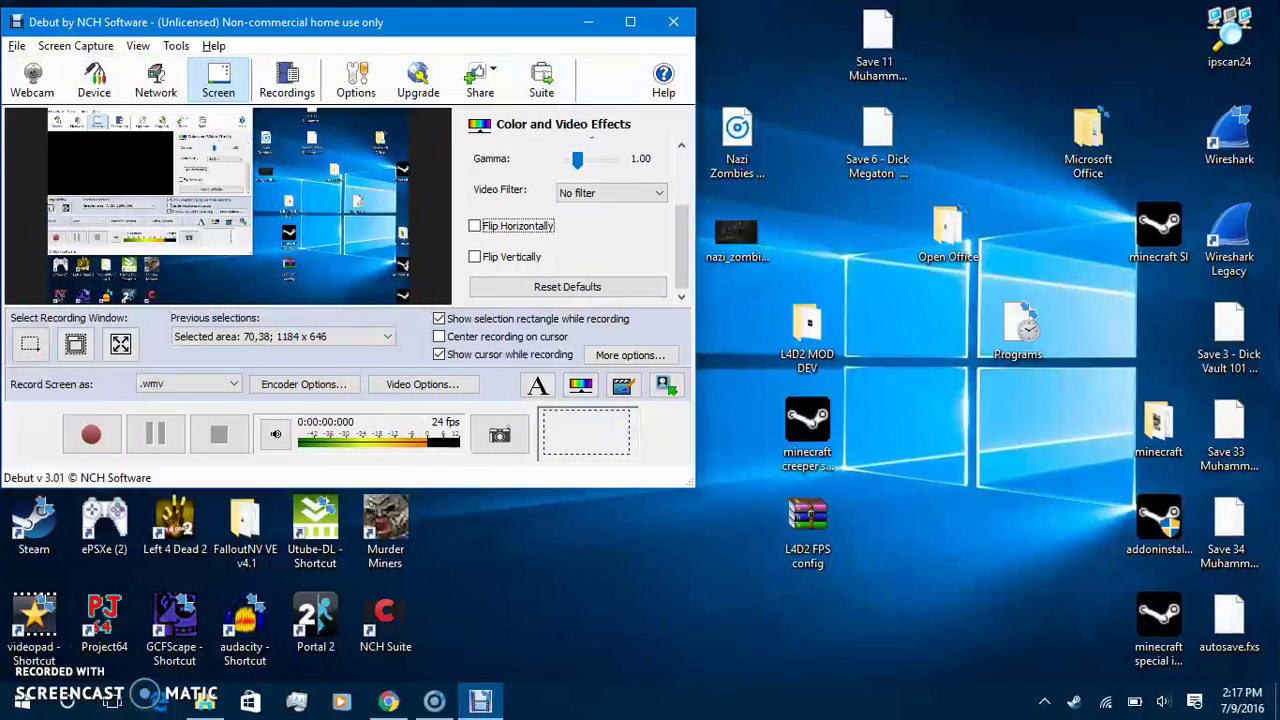
click(545, 240)
click(543, 235)
drag(680, 250, 688, 128)
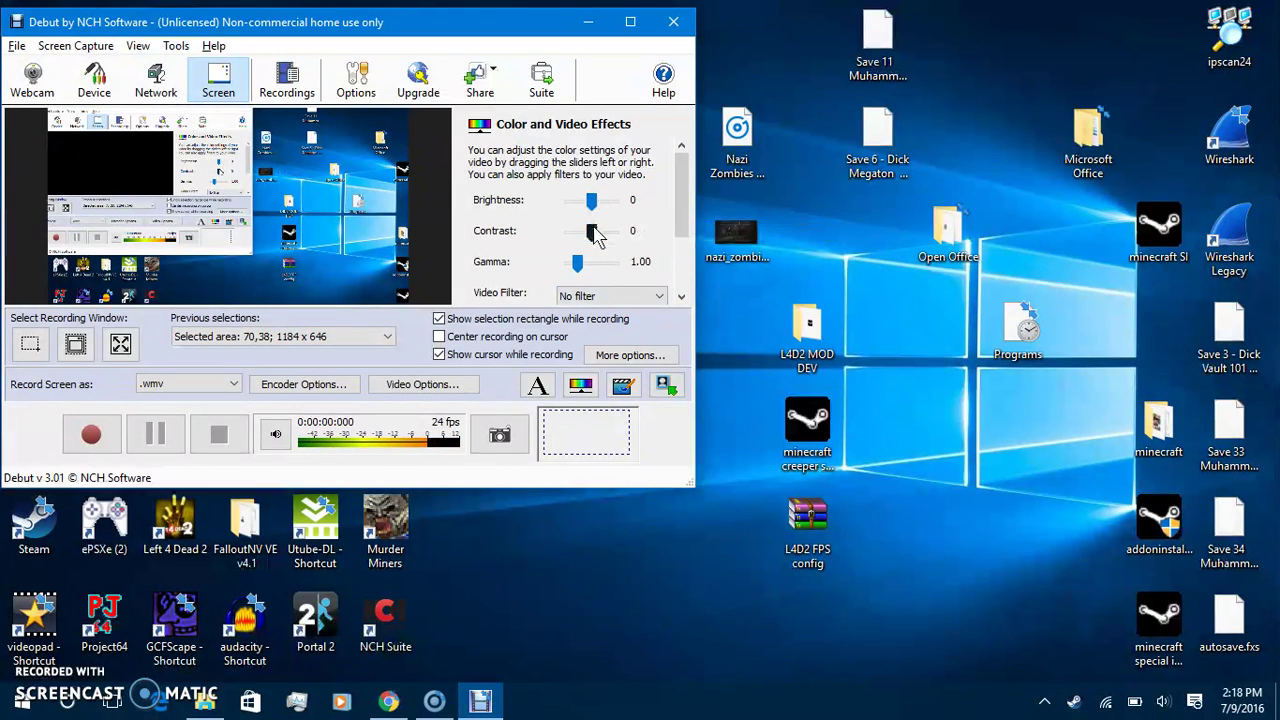
click(622, 387)
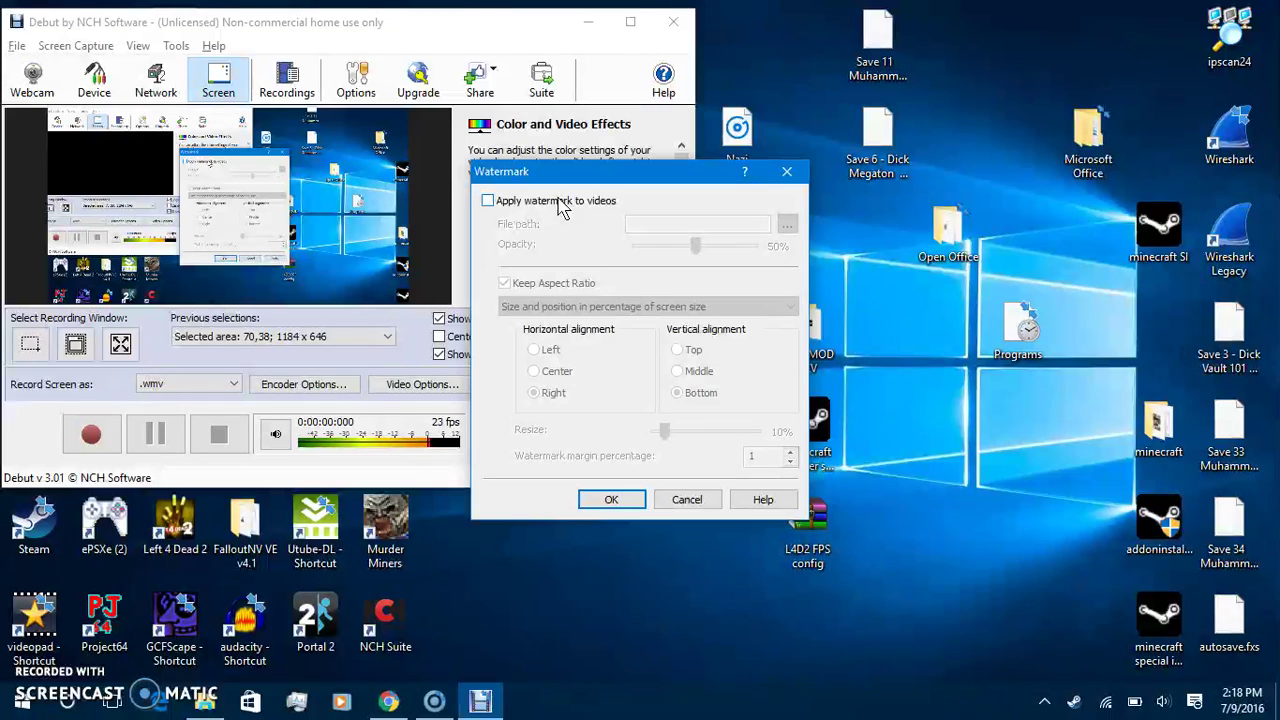
click(686, 499)
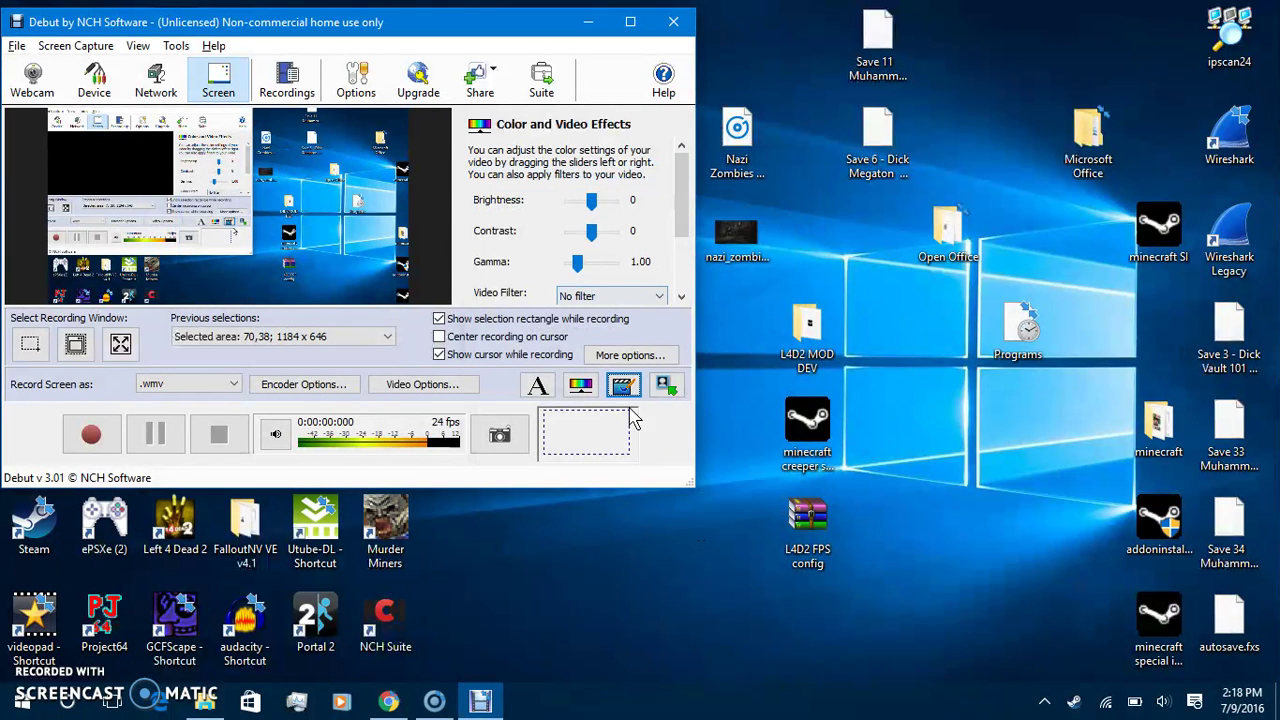
click(665, 390)
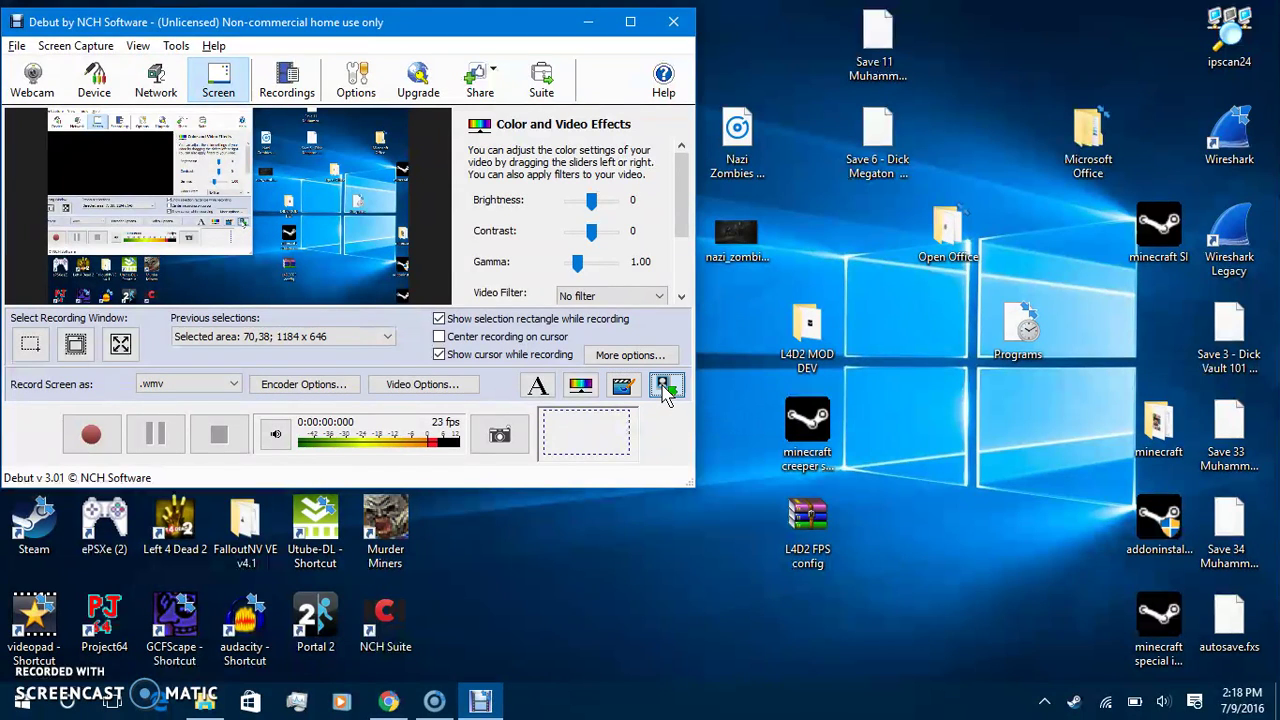
- Close the text caption panel and switch the Record Screen as format from .wmv to Fast Capture
click(533, 389)
click(535, 387)
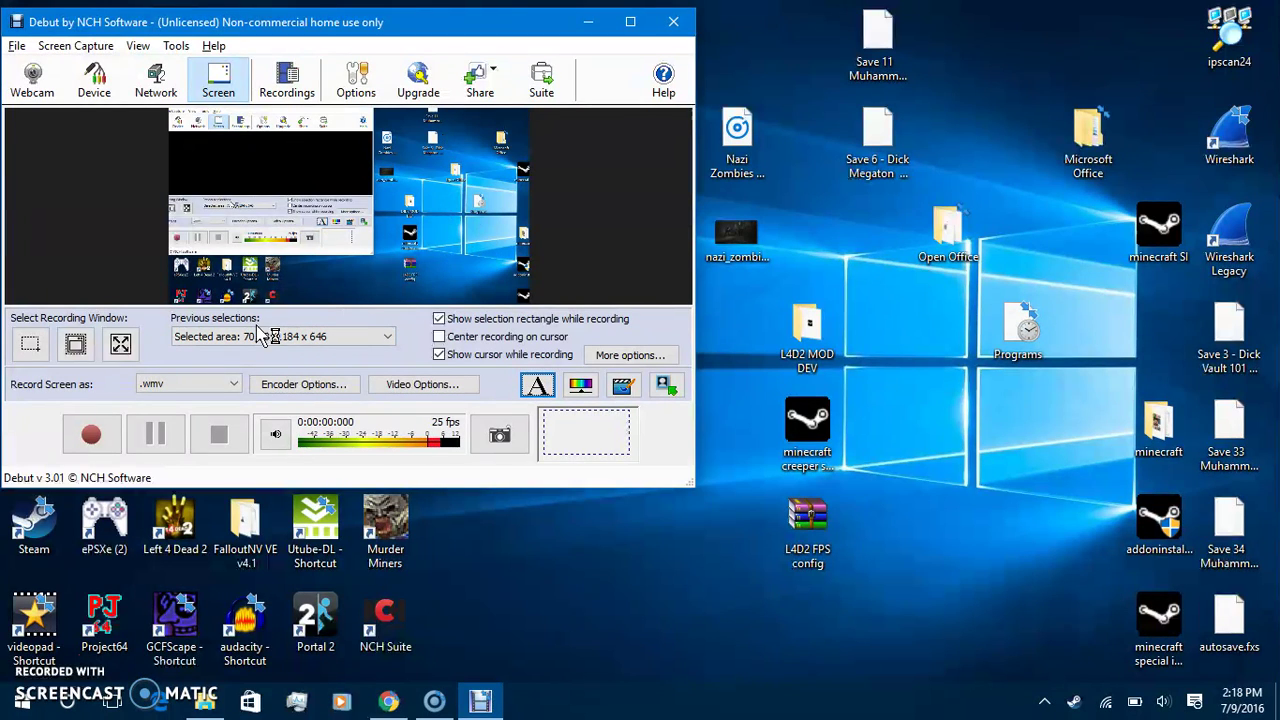
click(232, 386)
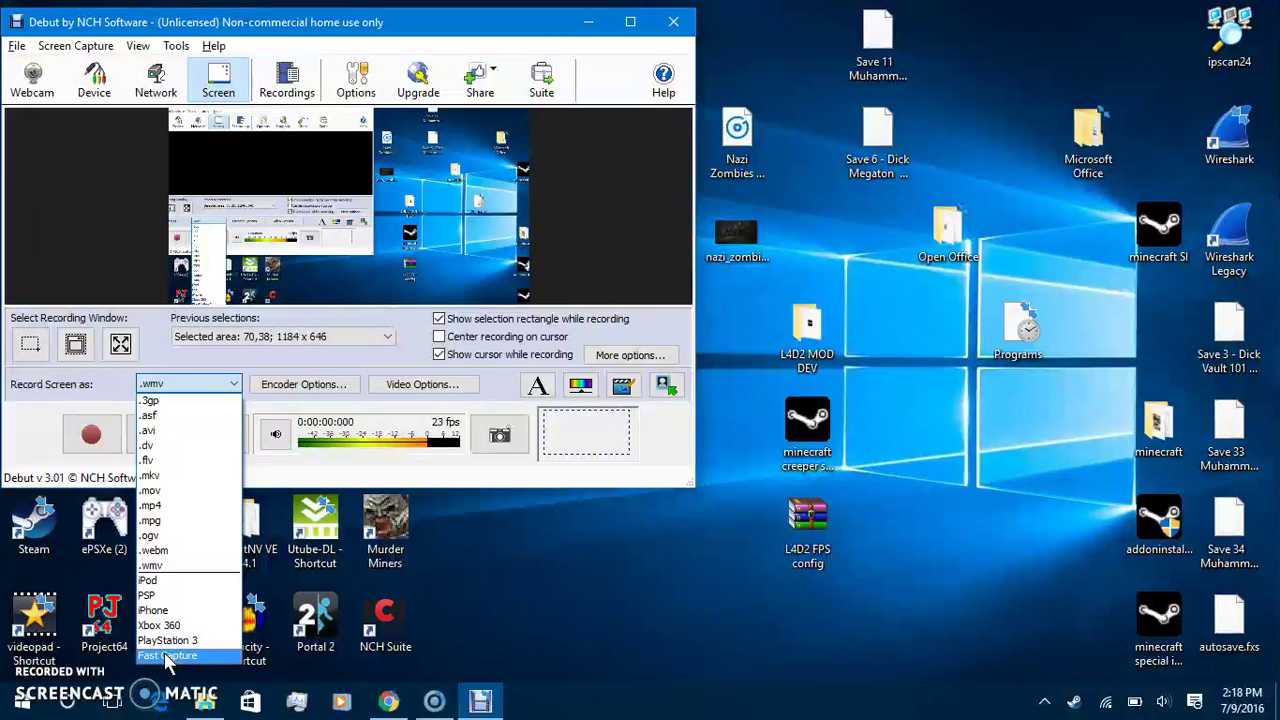
click(167, 655)
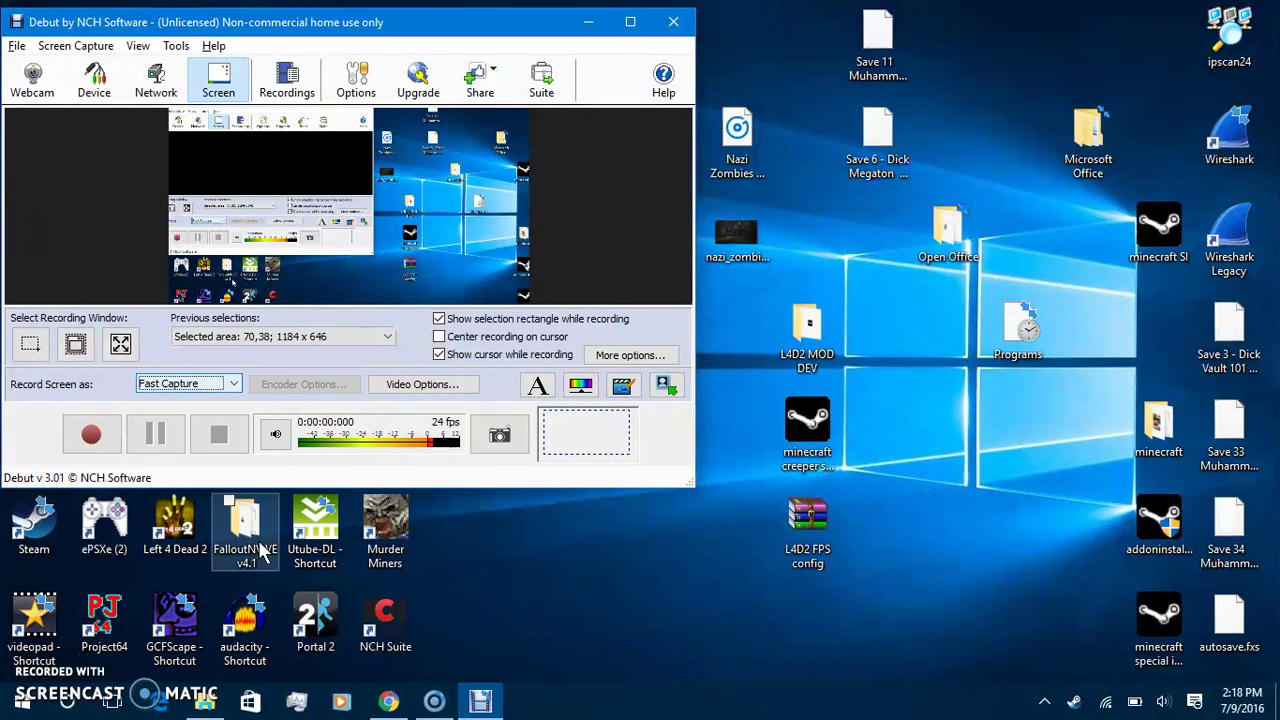